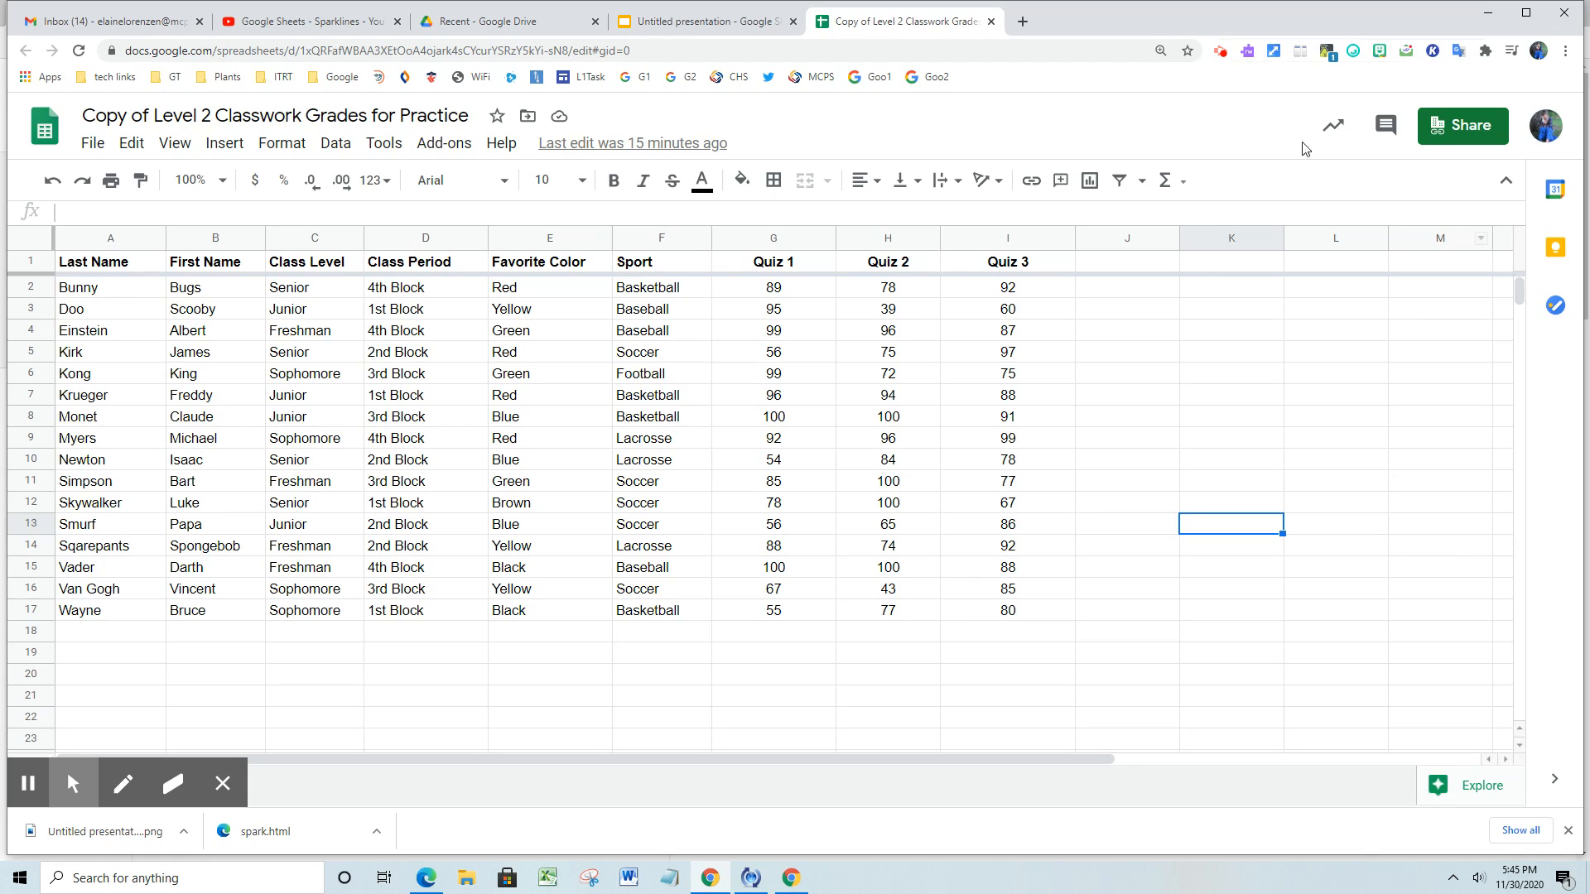
Enter a SPARKLINE formula in cell J2 that charts the first student's three quiz scores in G2:I2.
click(1150, 292)
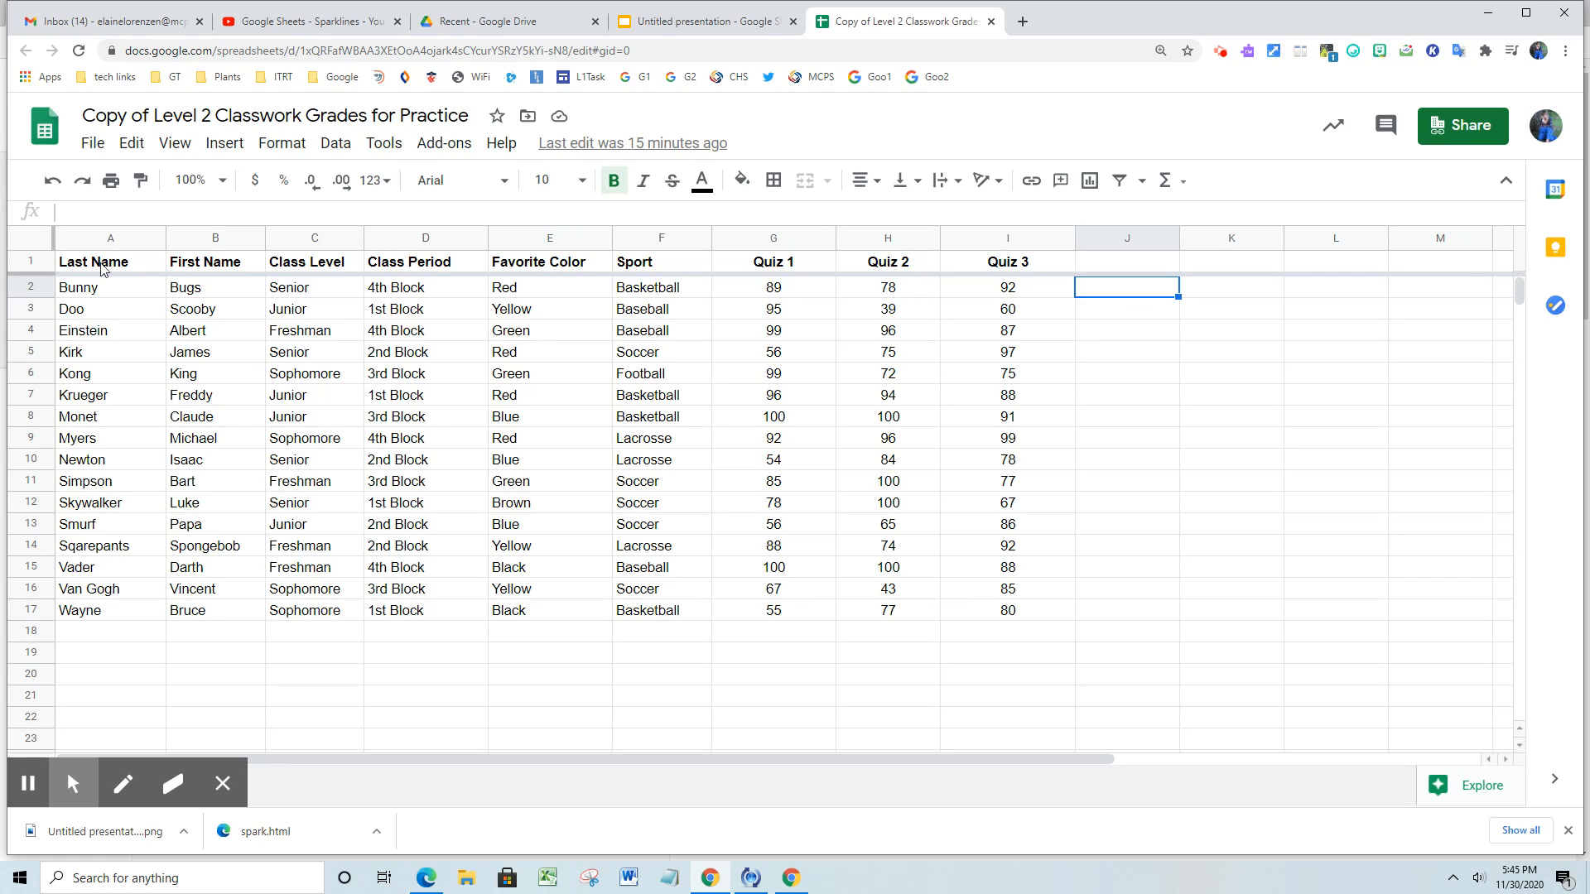
click(133, 210)
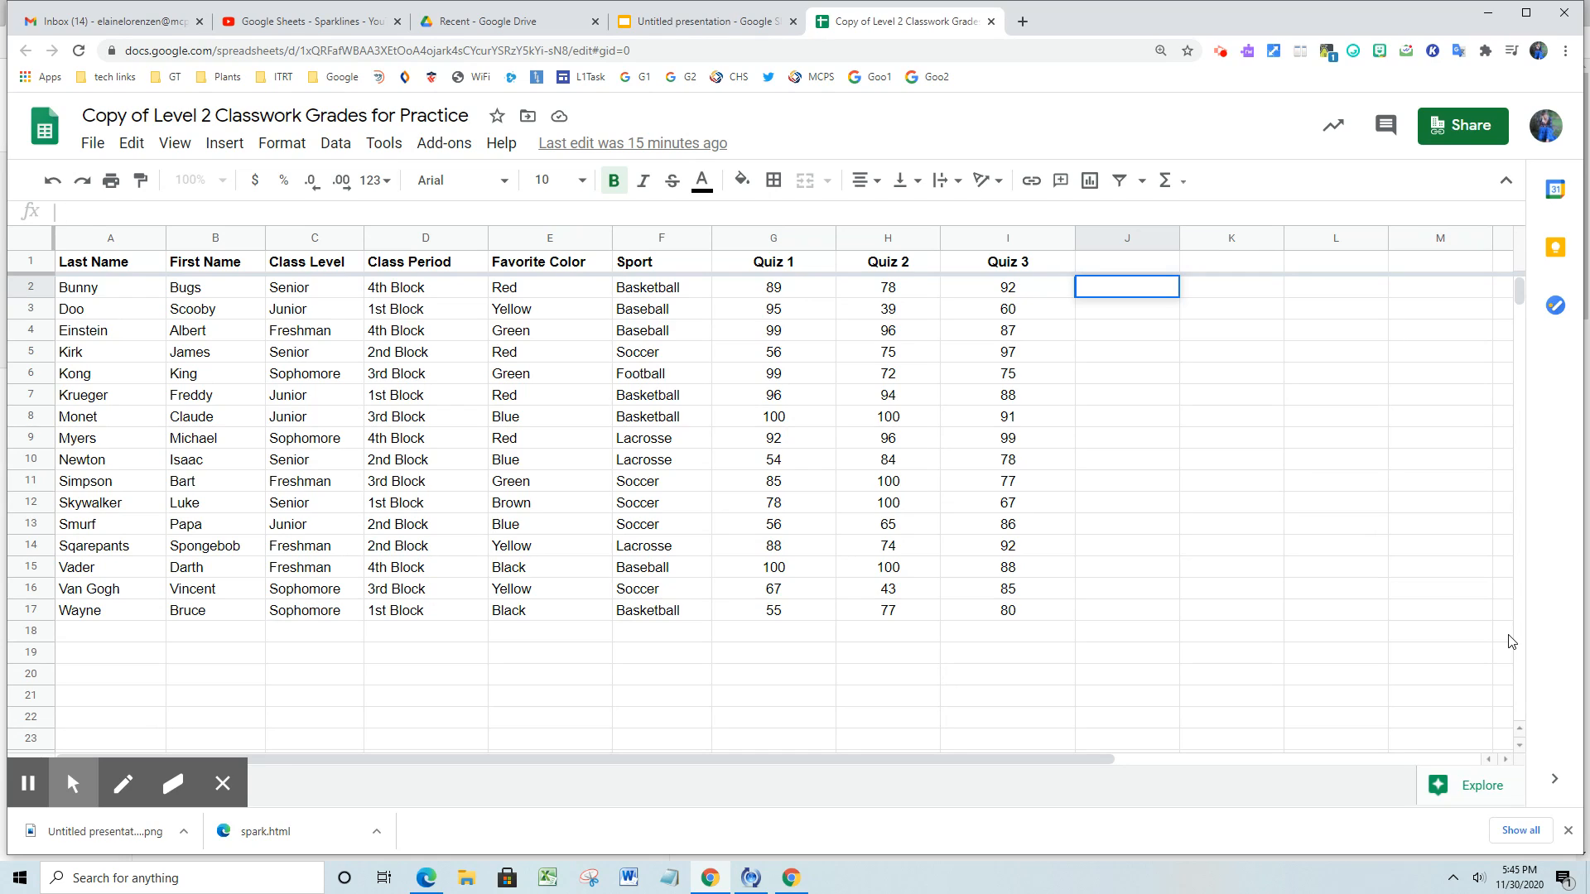
text(=)
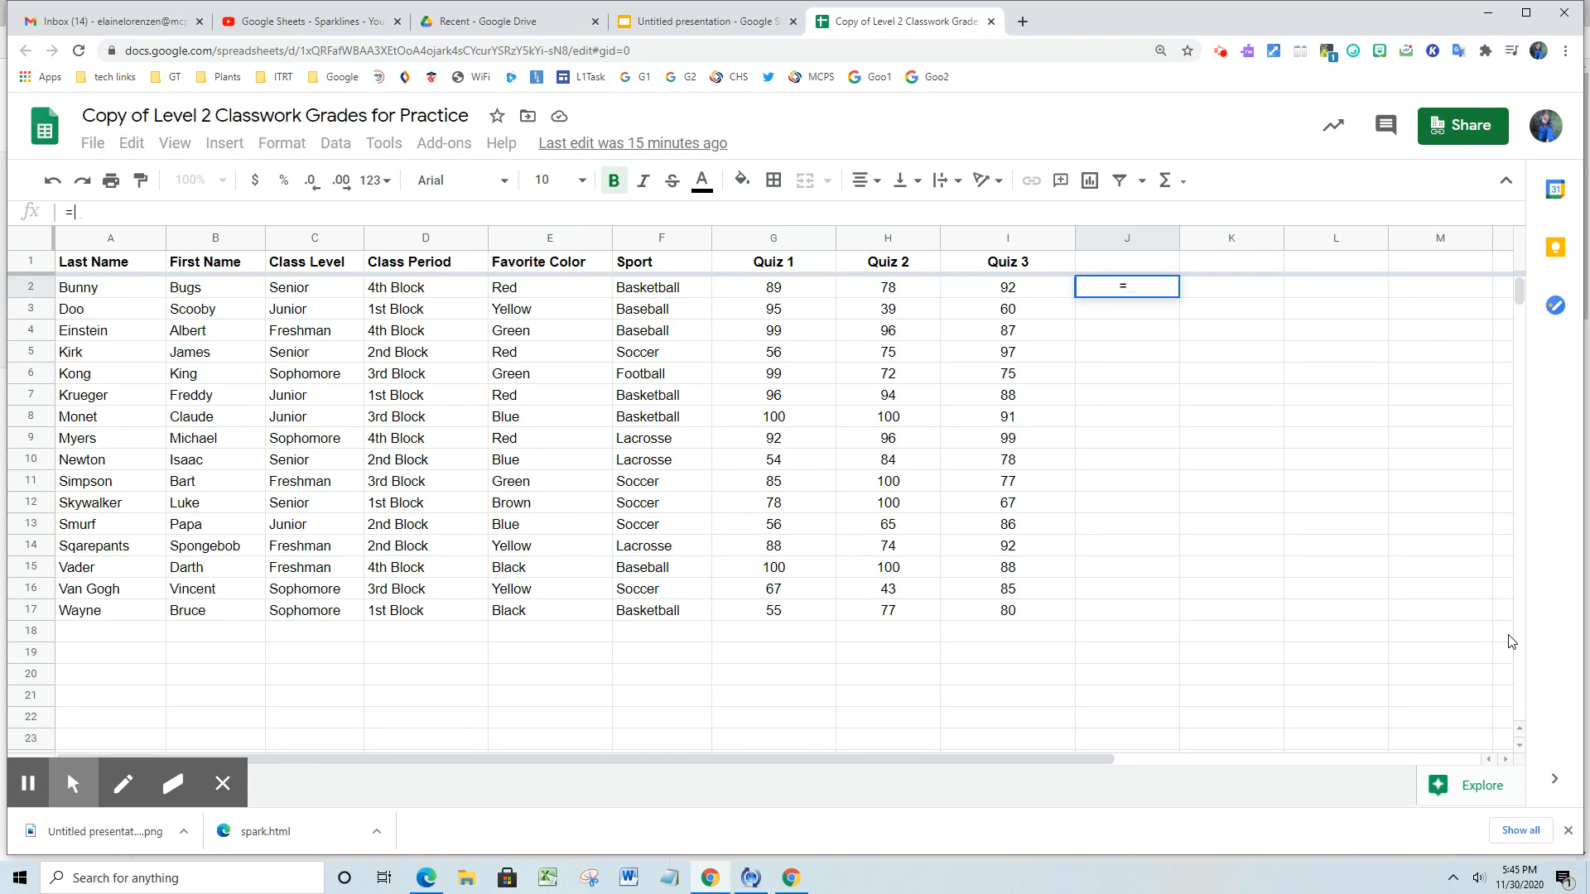
text(s)
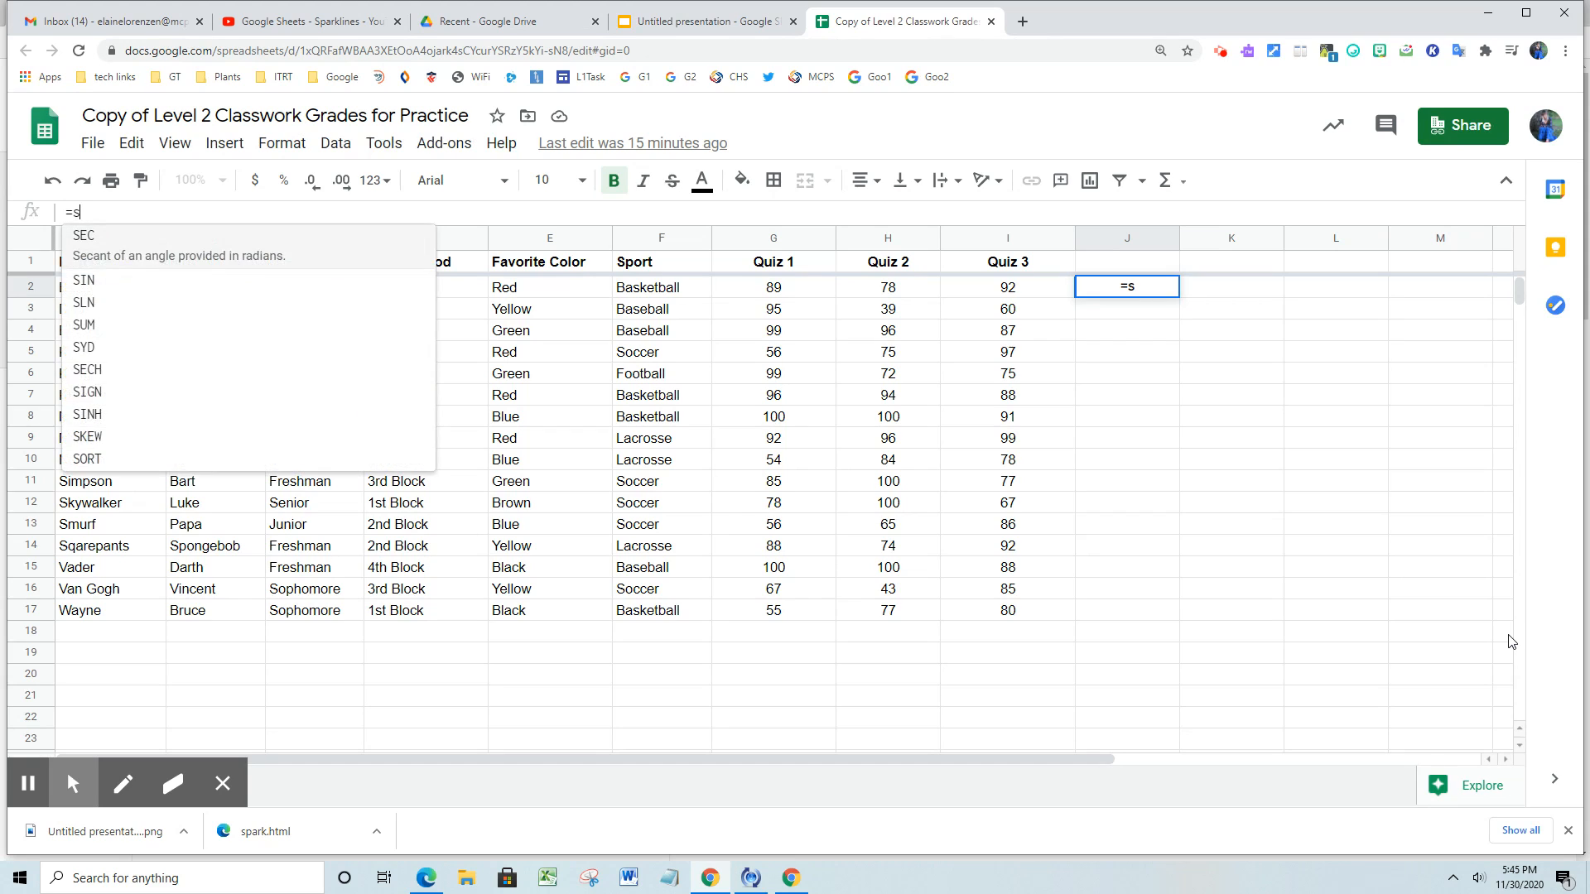
text(p)
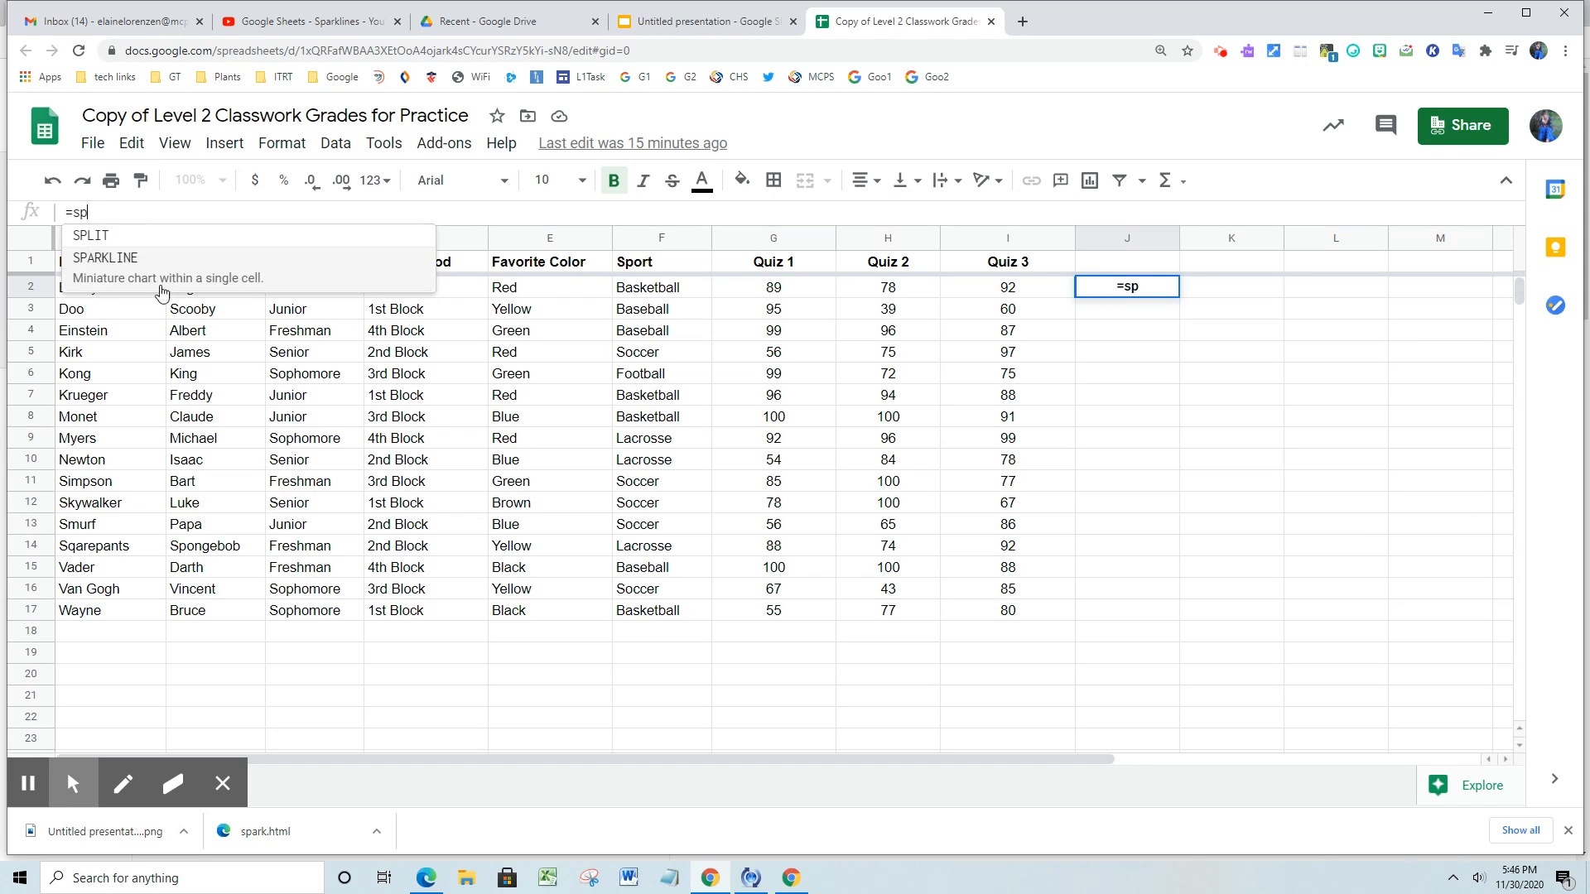
click(124, 263)
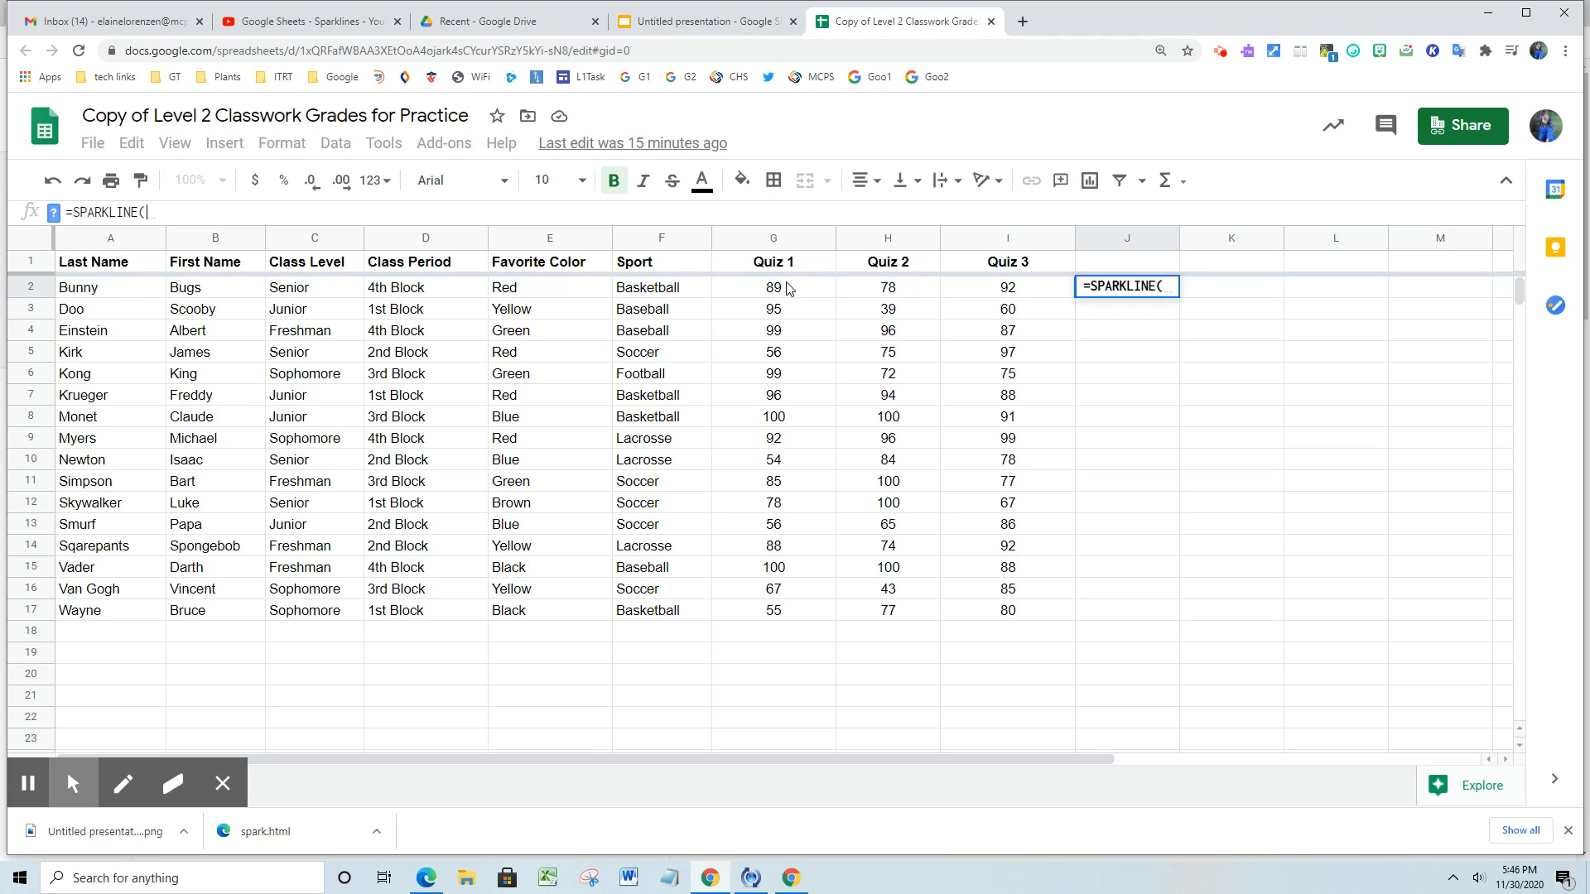
drag(787, 287, 944, 294)
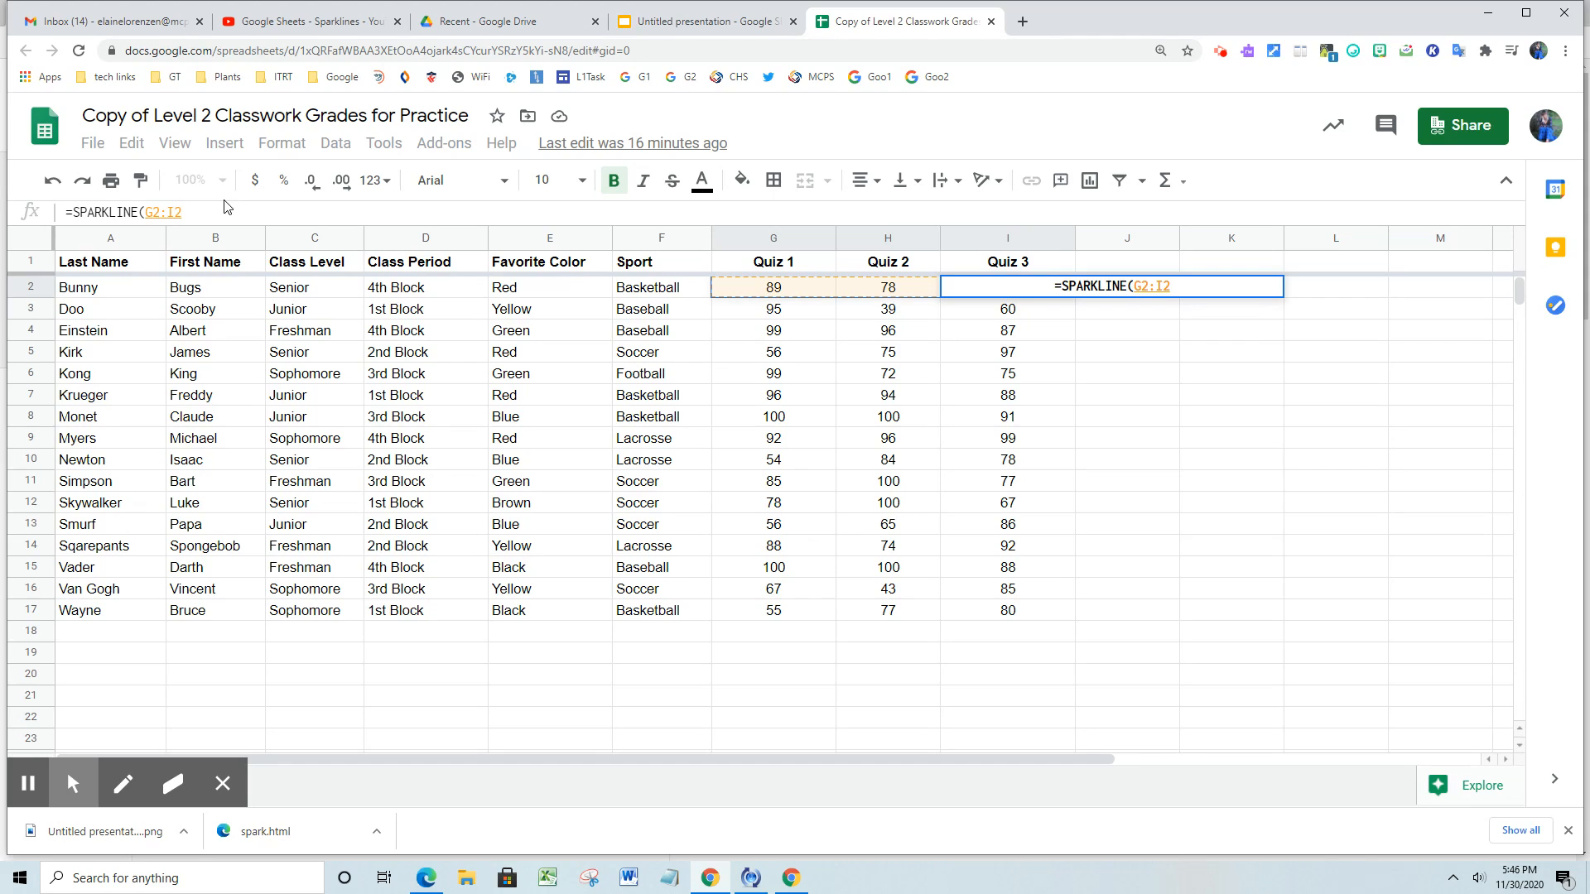
key(Return)
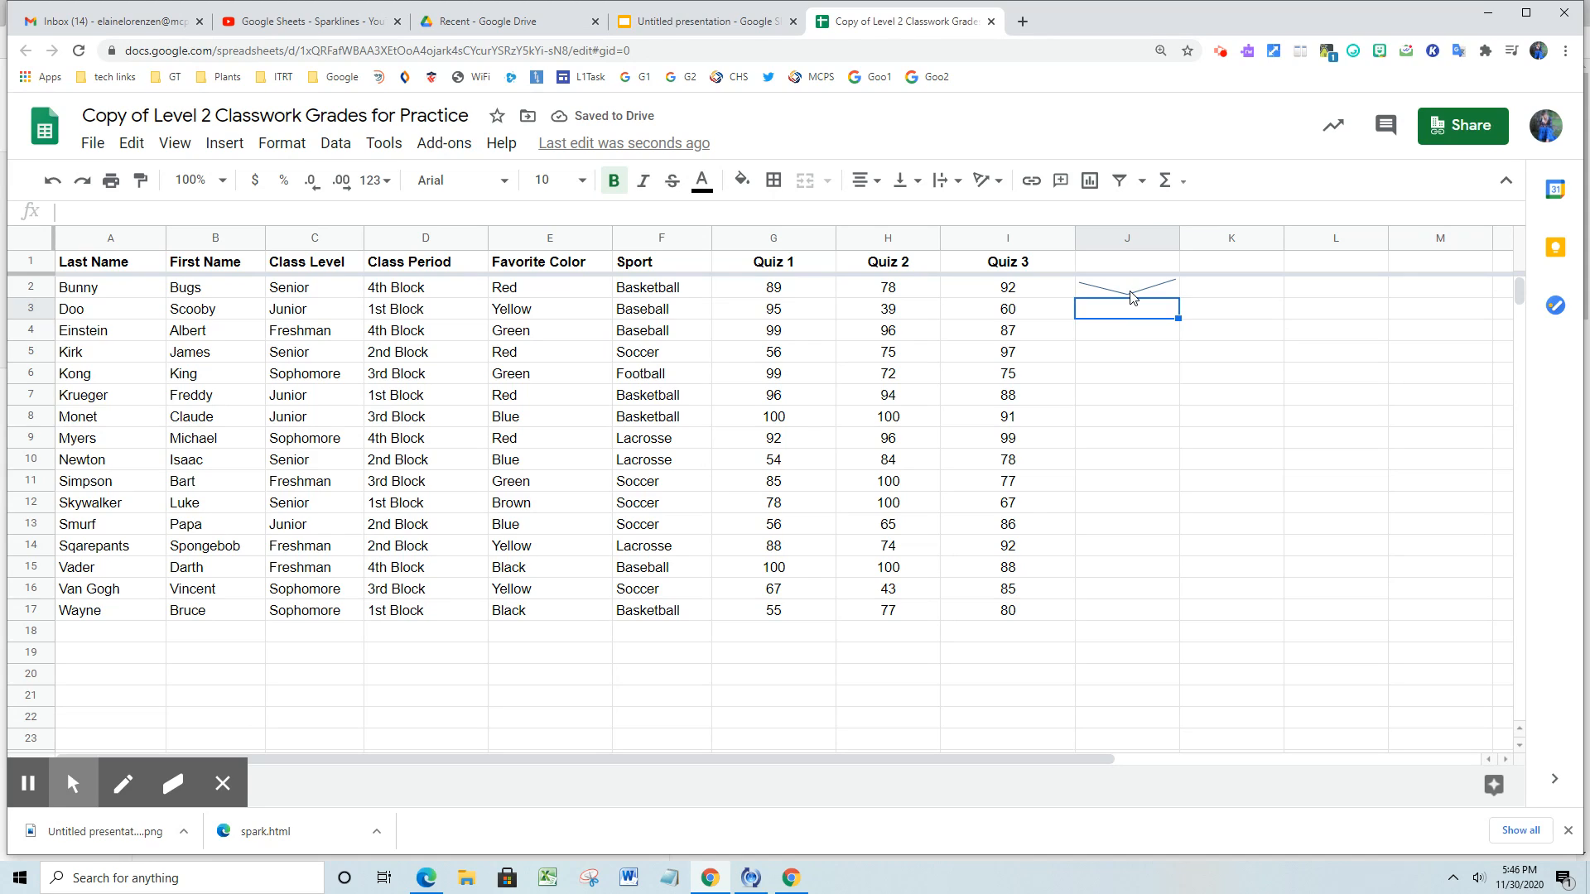
Fill the sparkline formula from J2 down through J17 for all students.
click(1130, 288)
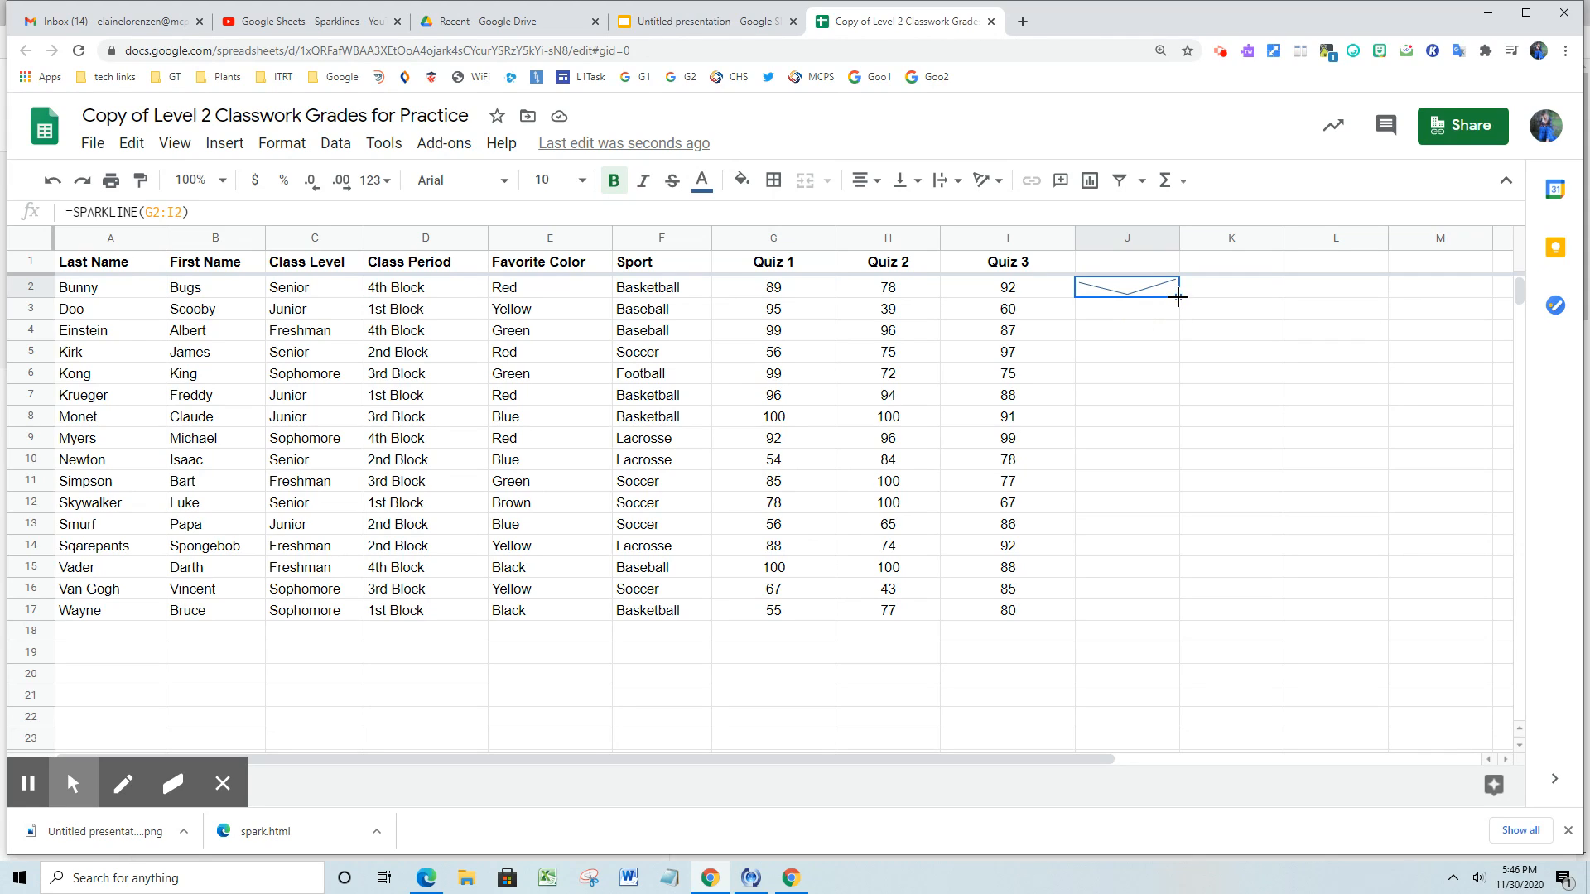
drag(1179, 297, 1154, 611)
click(1000, 744)
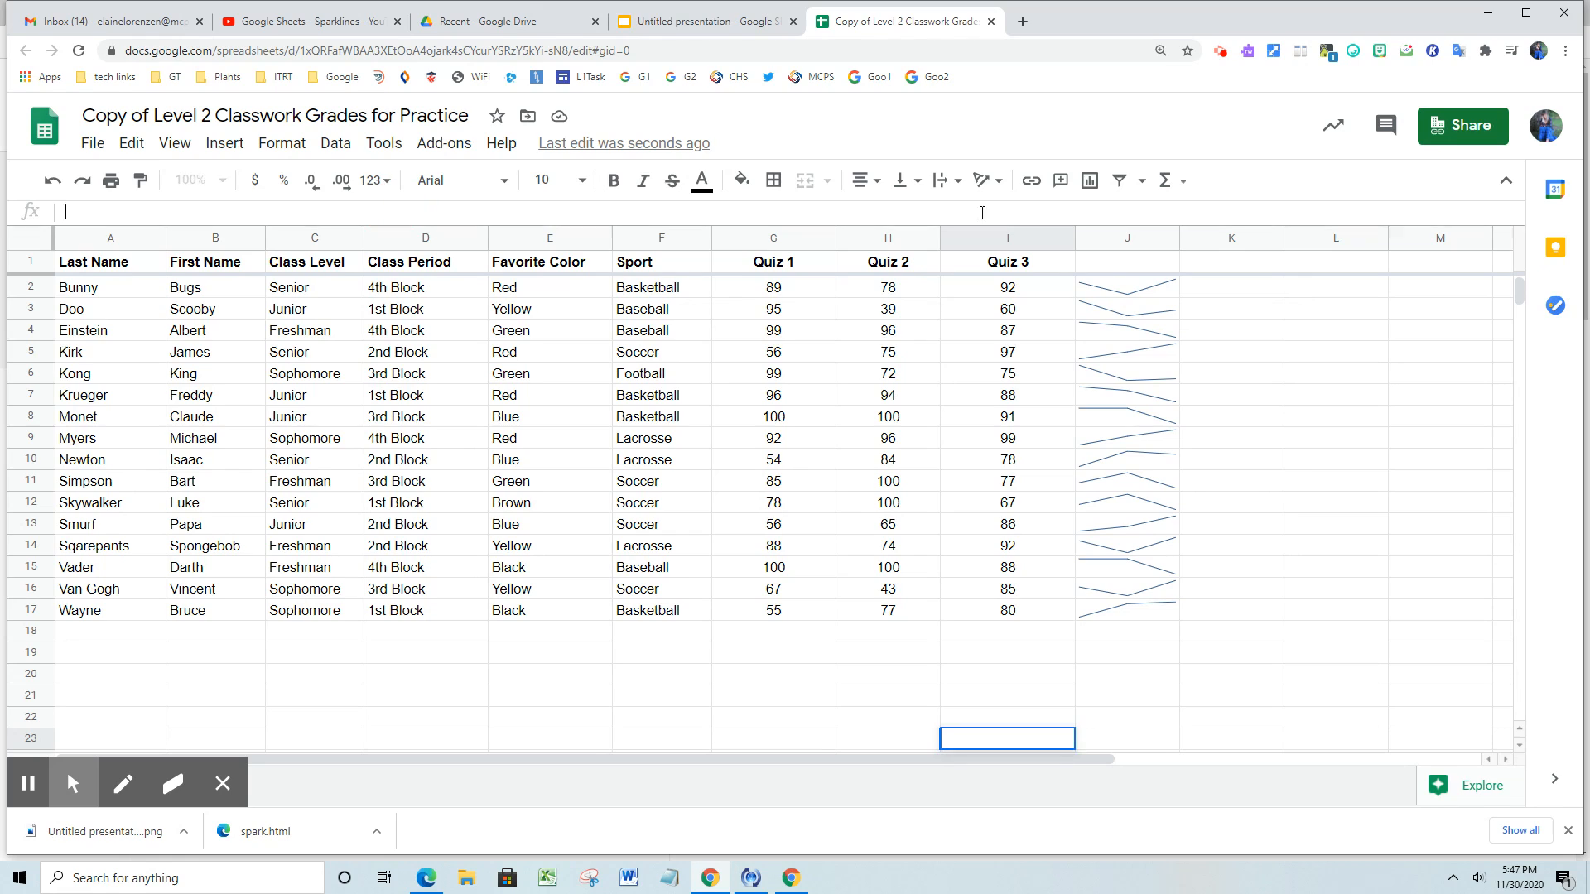
Make the sparkline in J2 red by changing its formula to =SPARKLINE((G2:I2),{"color","red"}).
click(1152, 293)
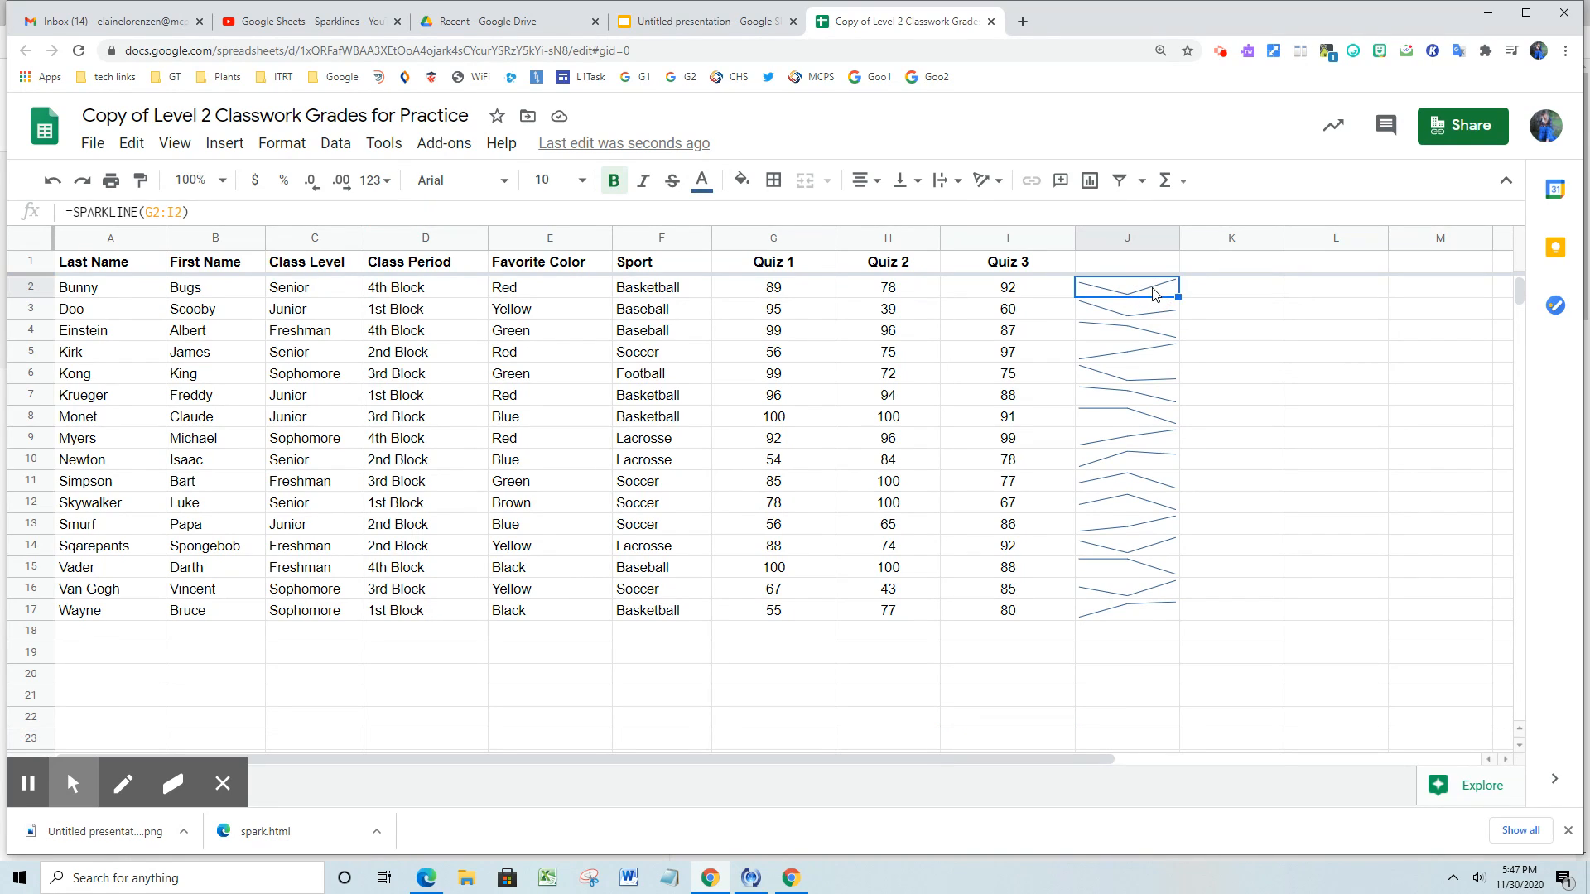
click(209, 214)
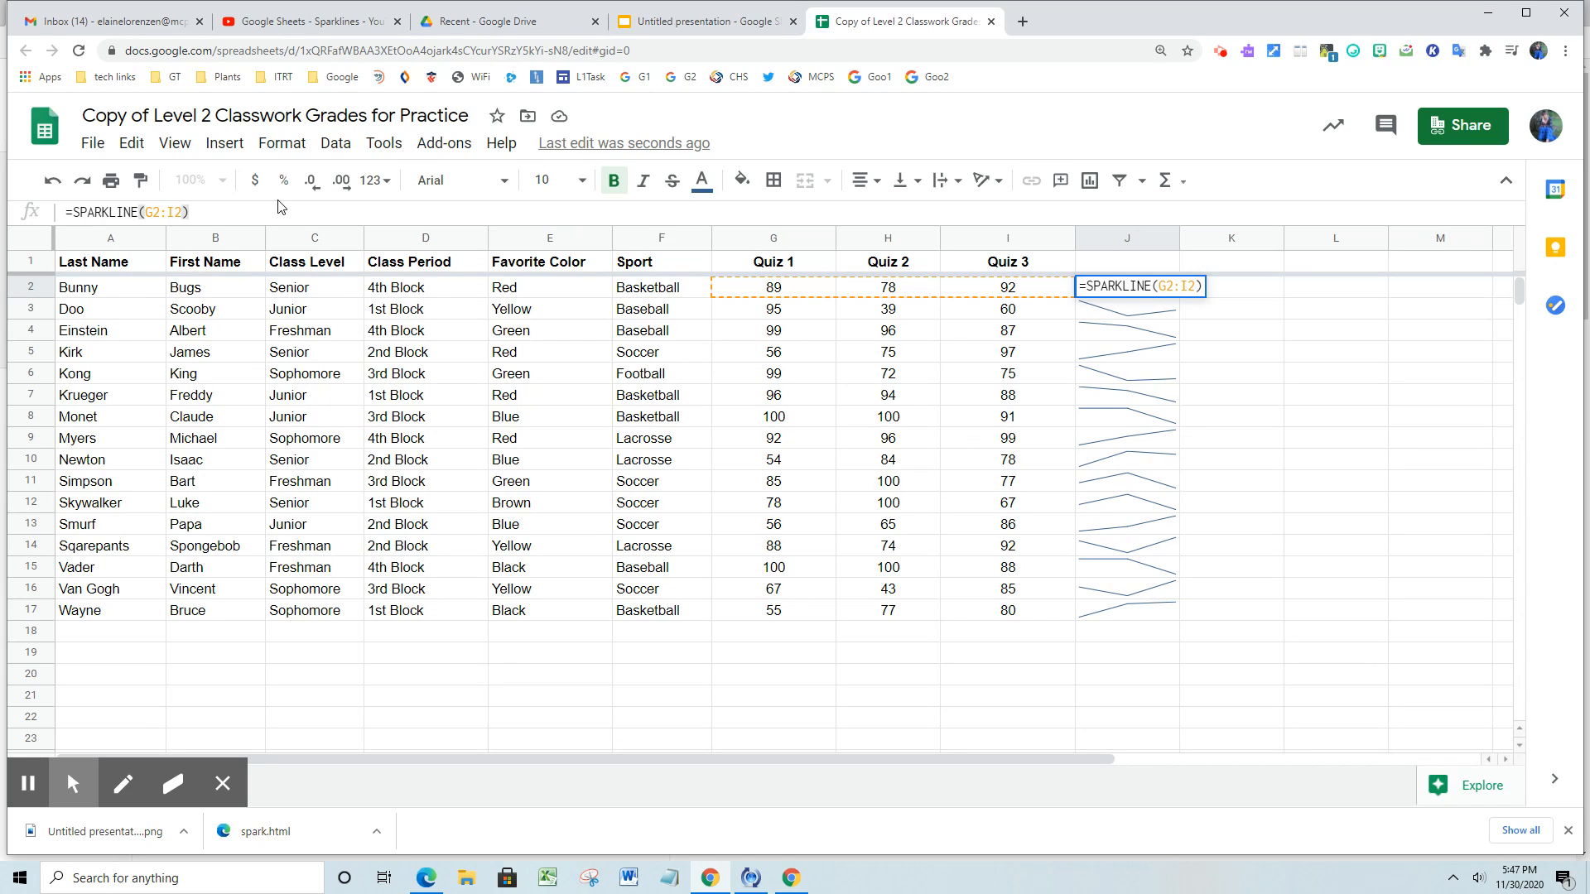
text(,)
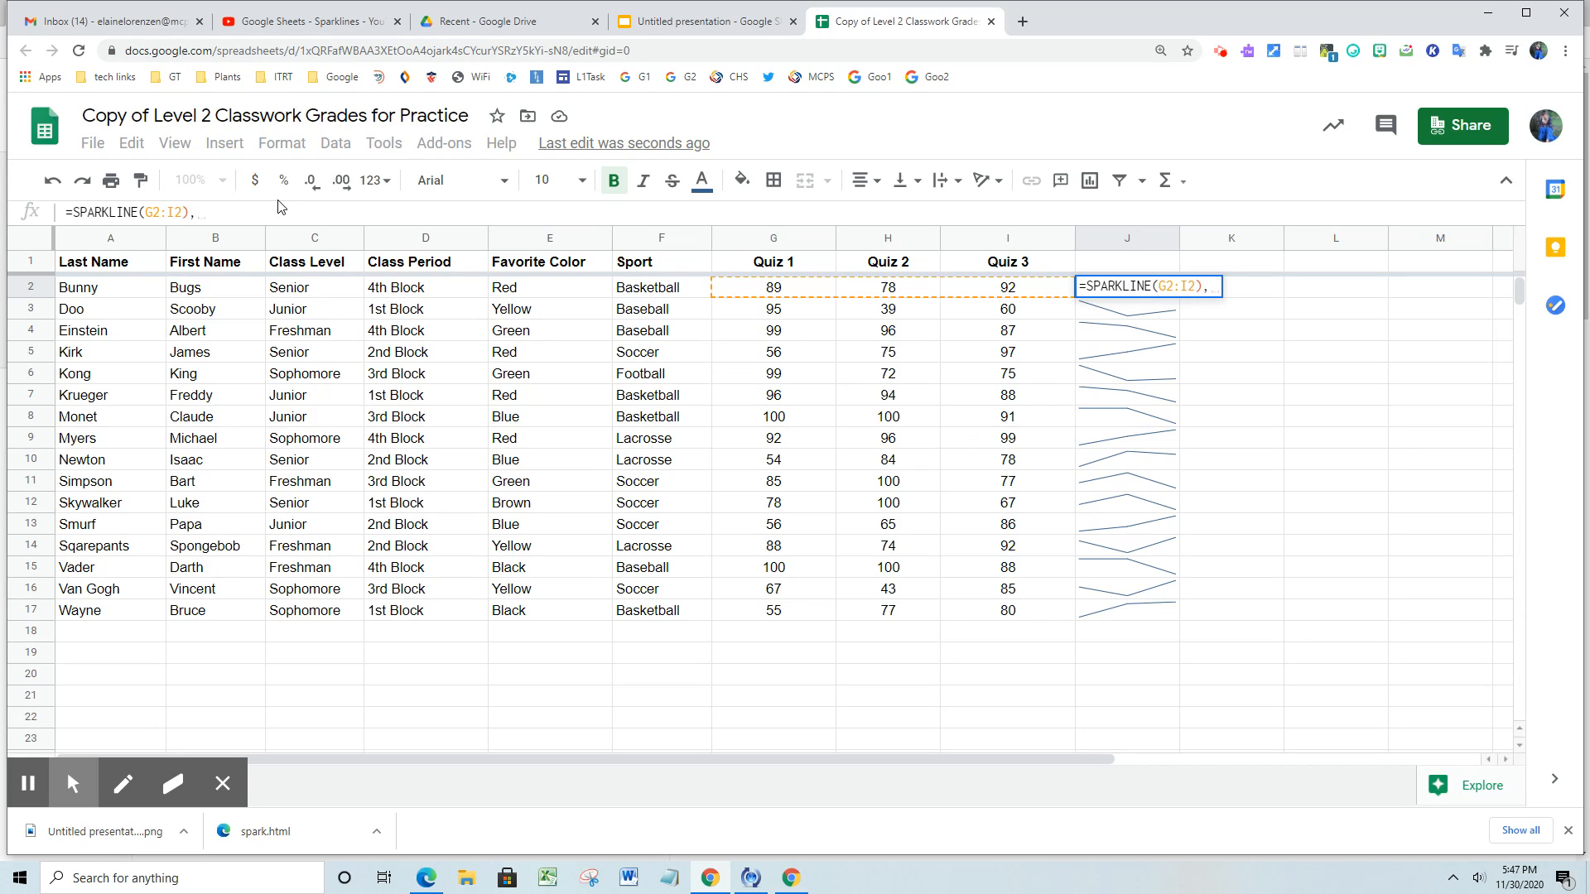
text({"color)
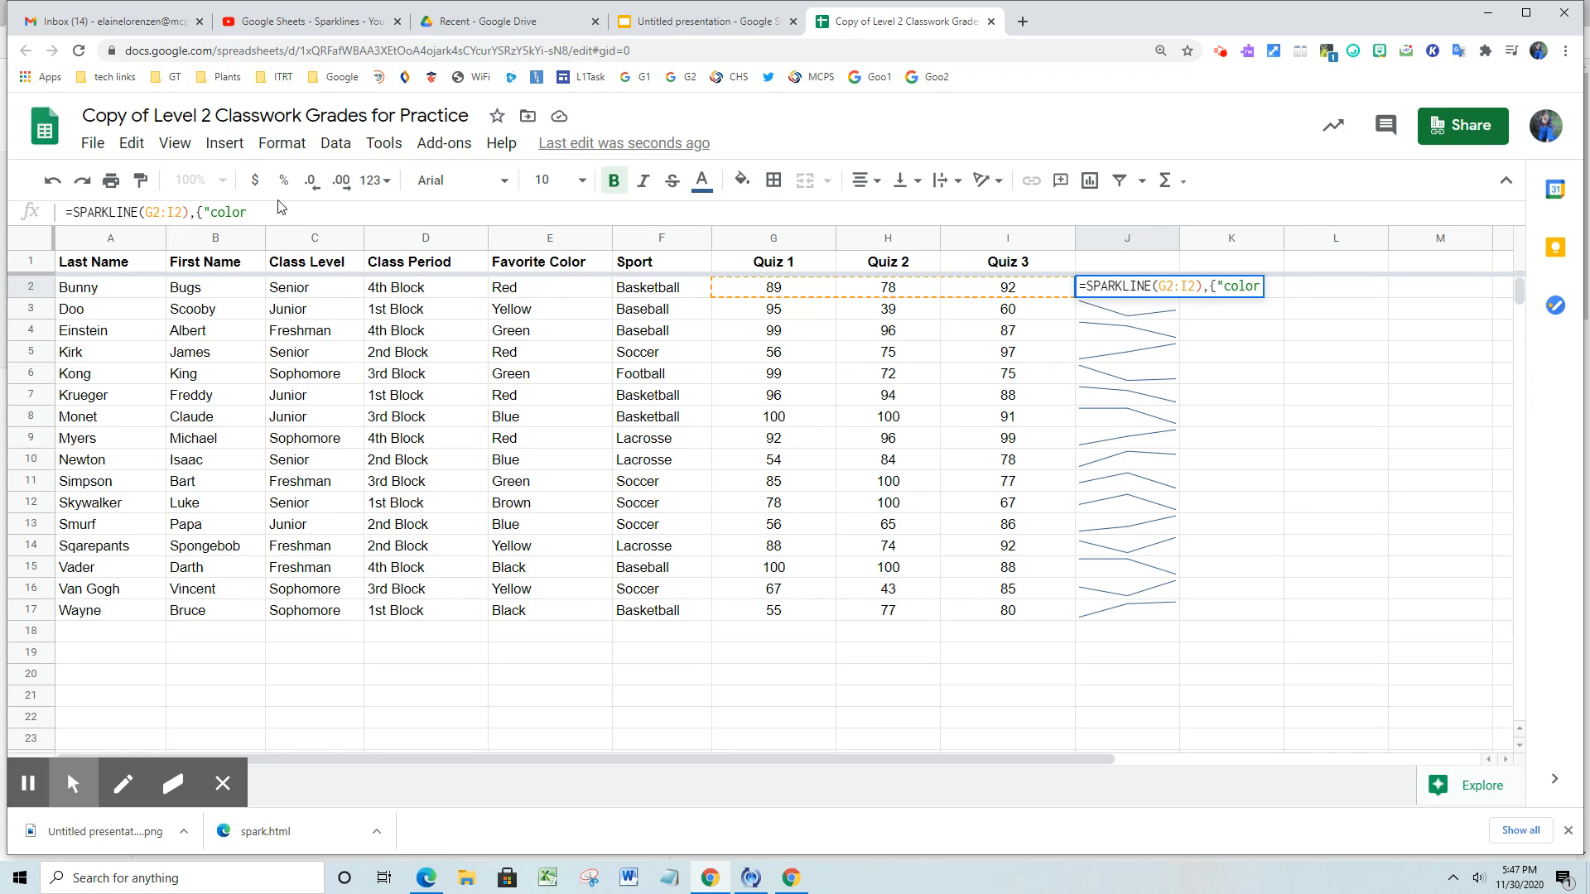
text(",)
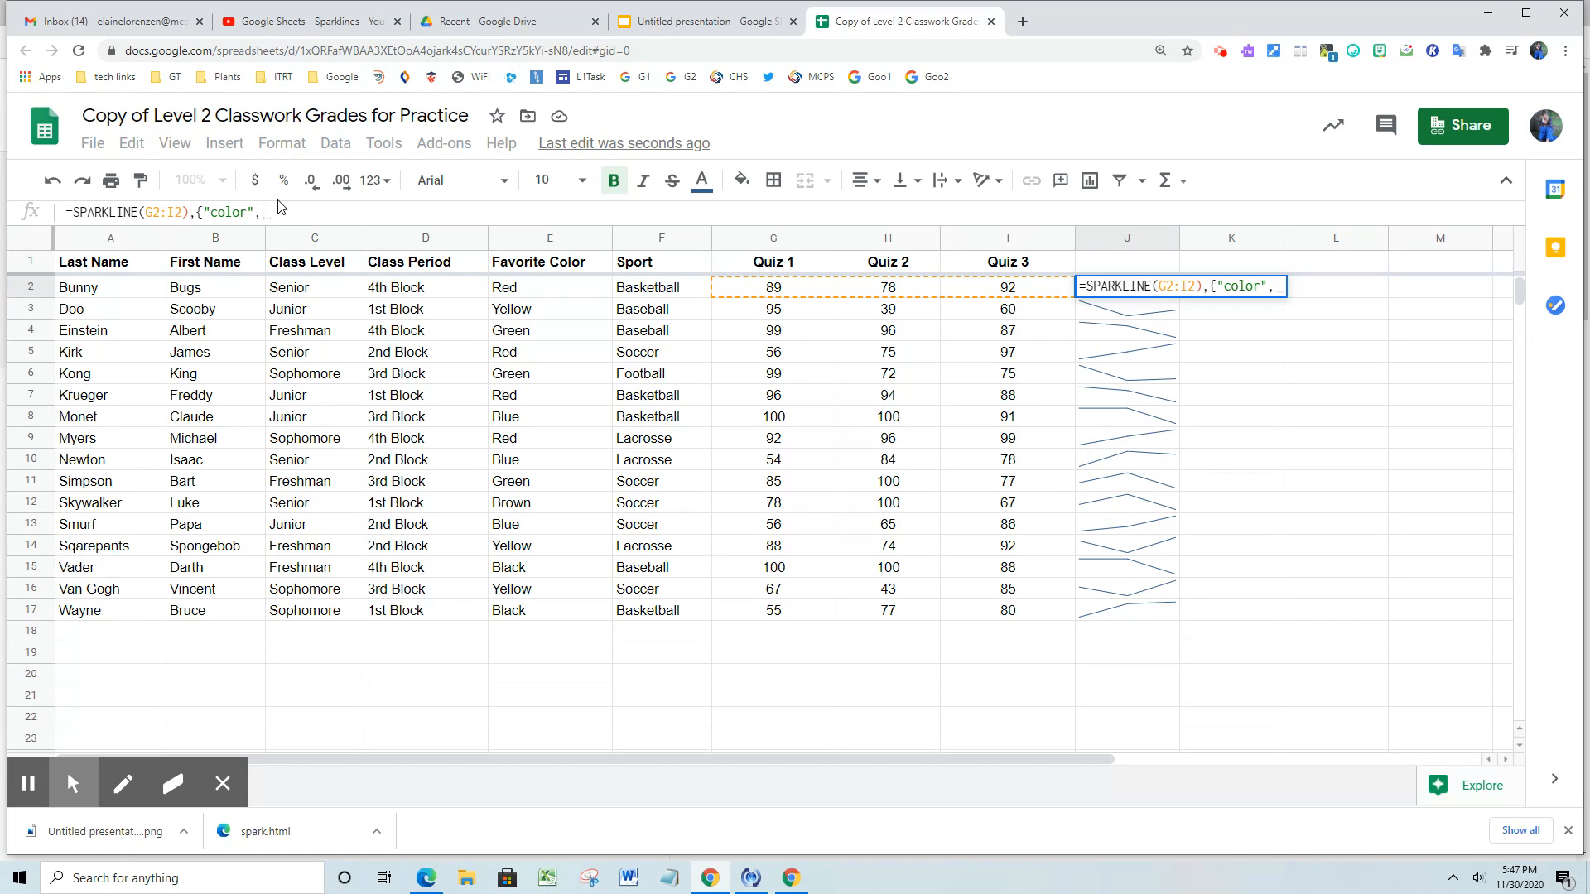
text("red)
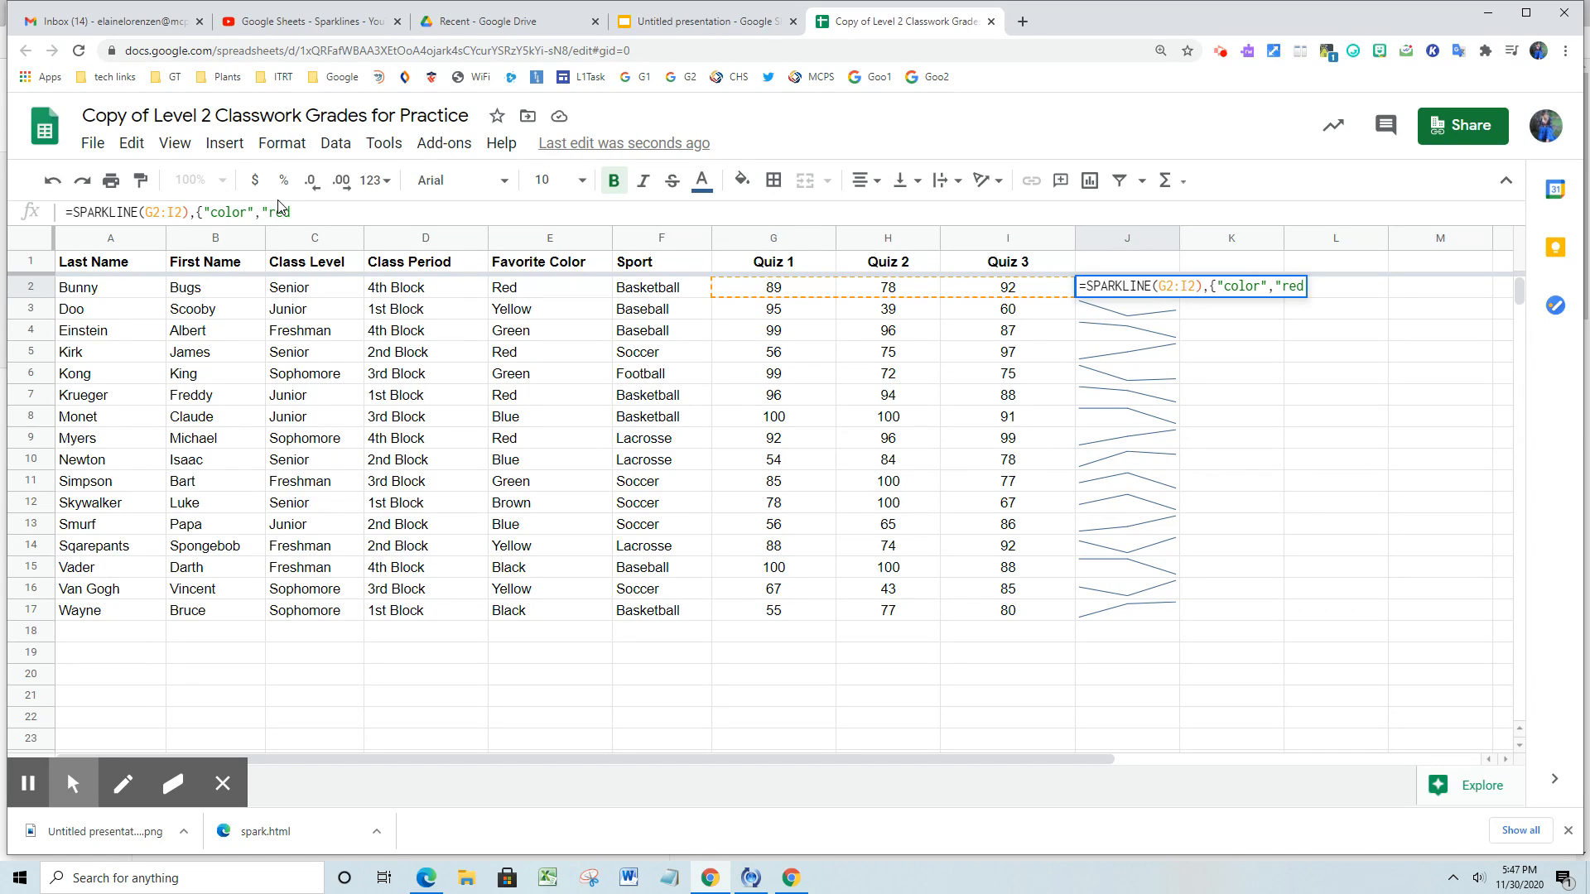
text("})
click(143, 212)
text(()
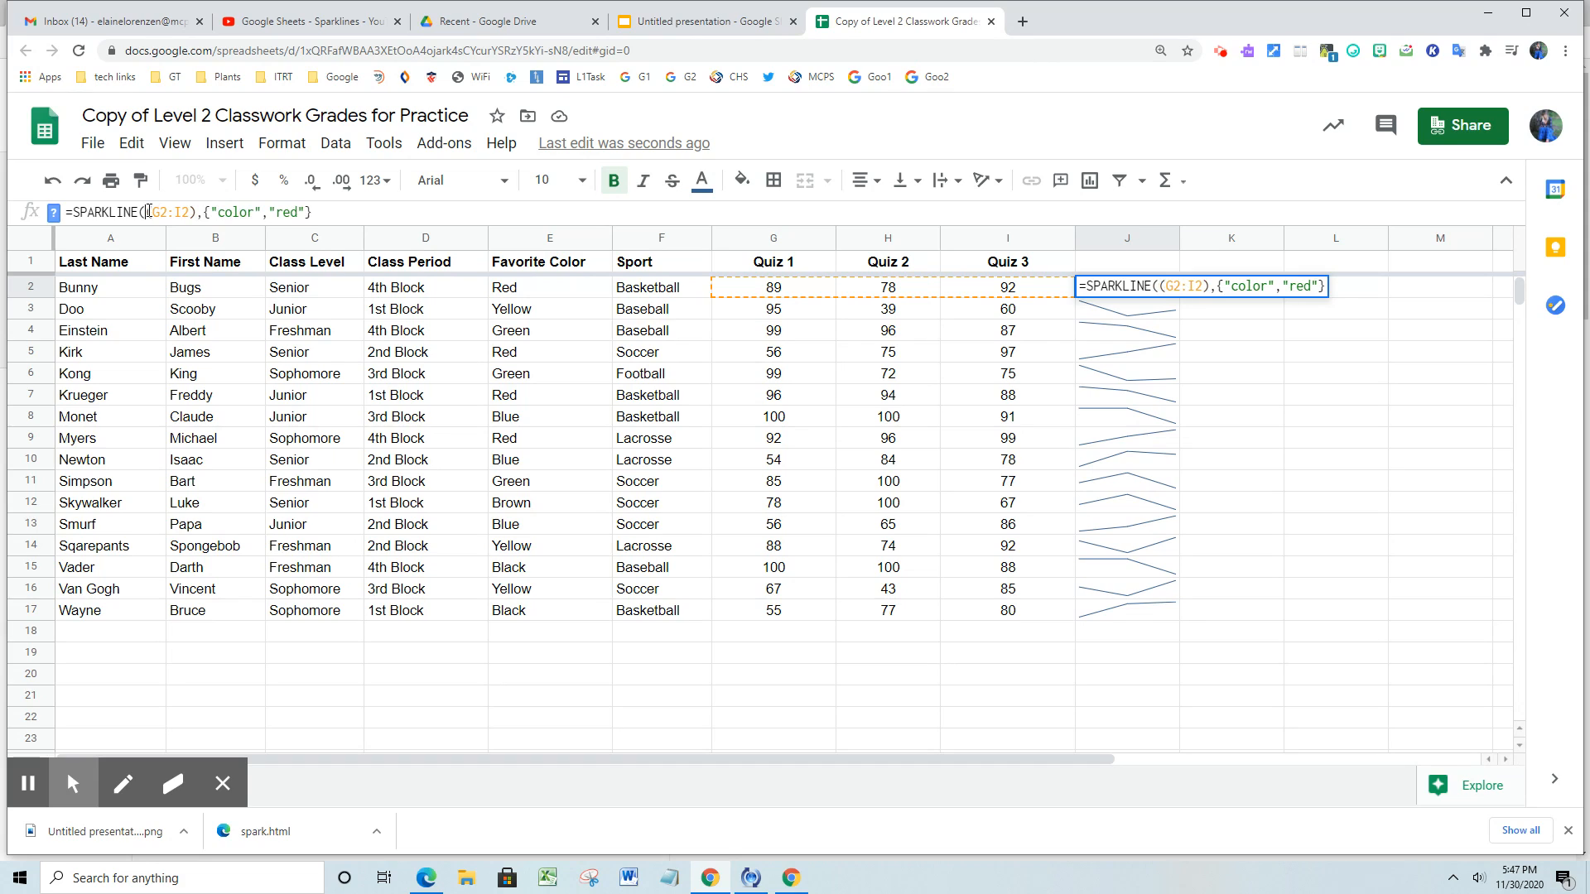
click(321, 209)
text())
key(Return)
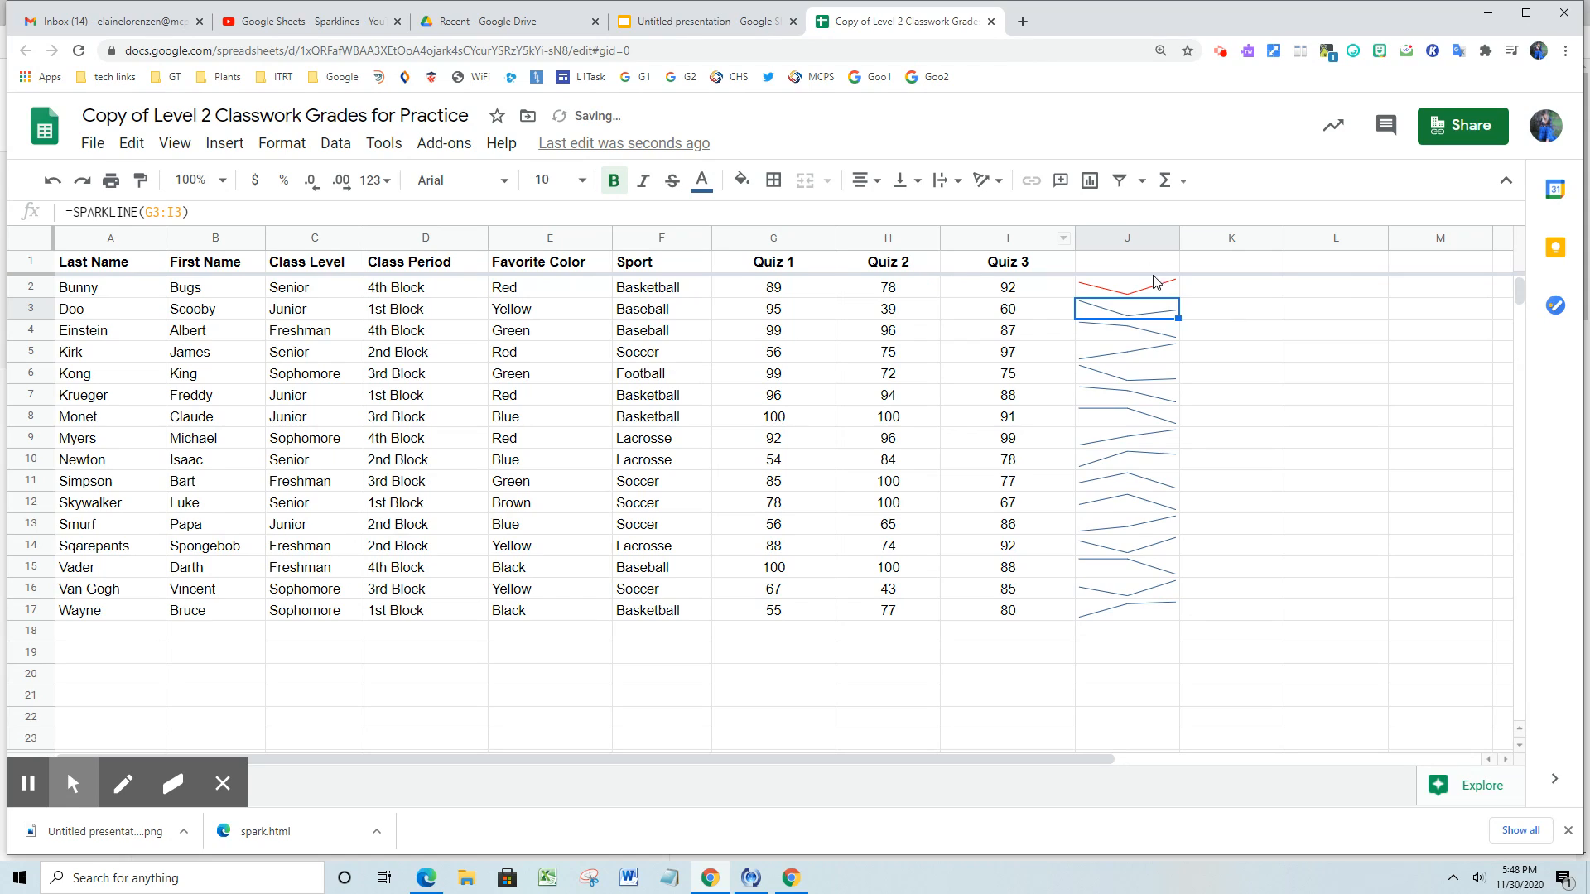
Copy the red sparkline formula from J2 down through J17.
click(1154, 284)
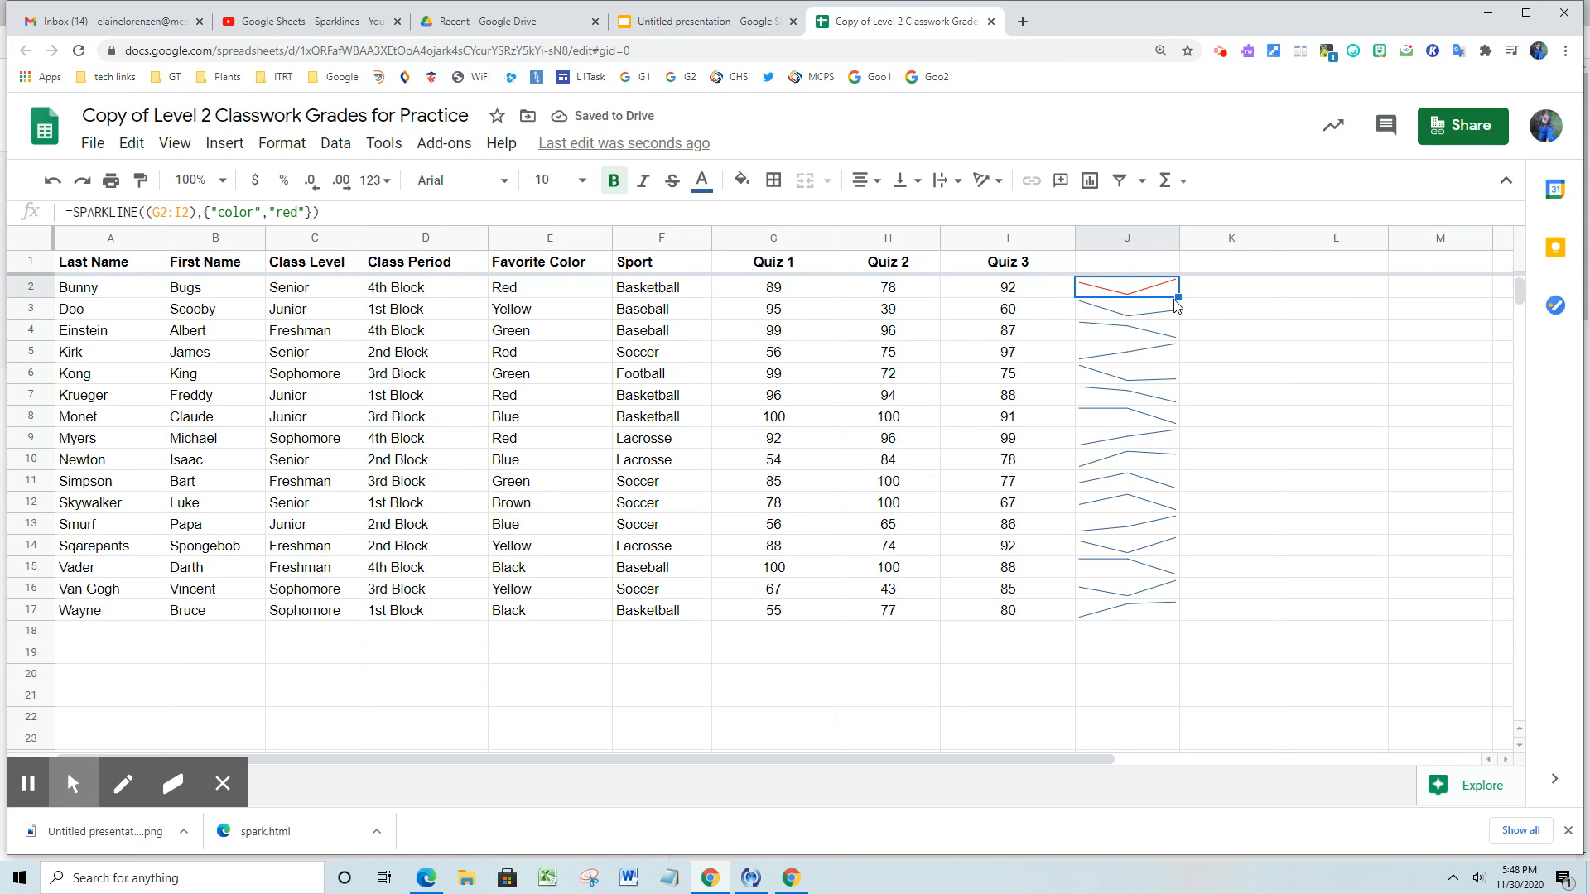
drag(1180, 299, 1175, 617)
click(1174, 702)
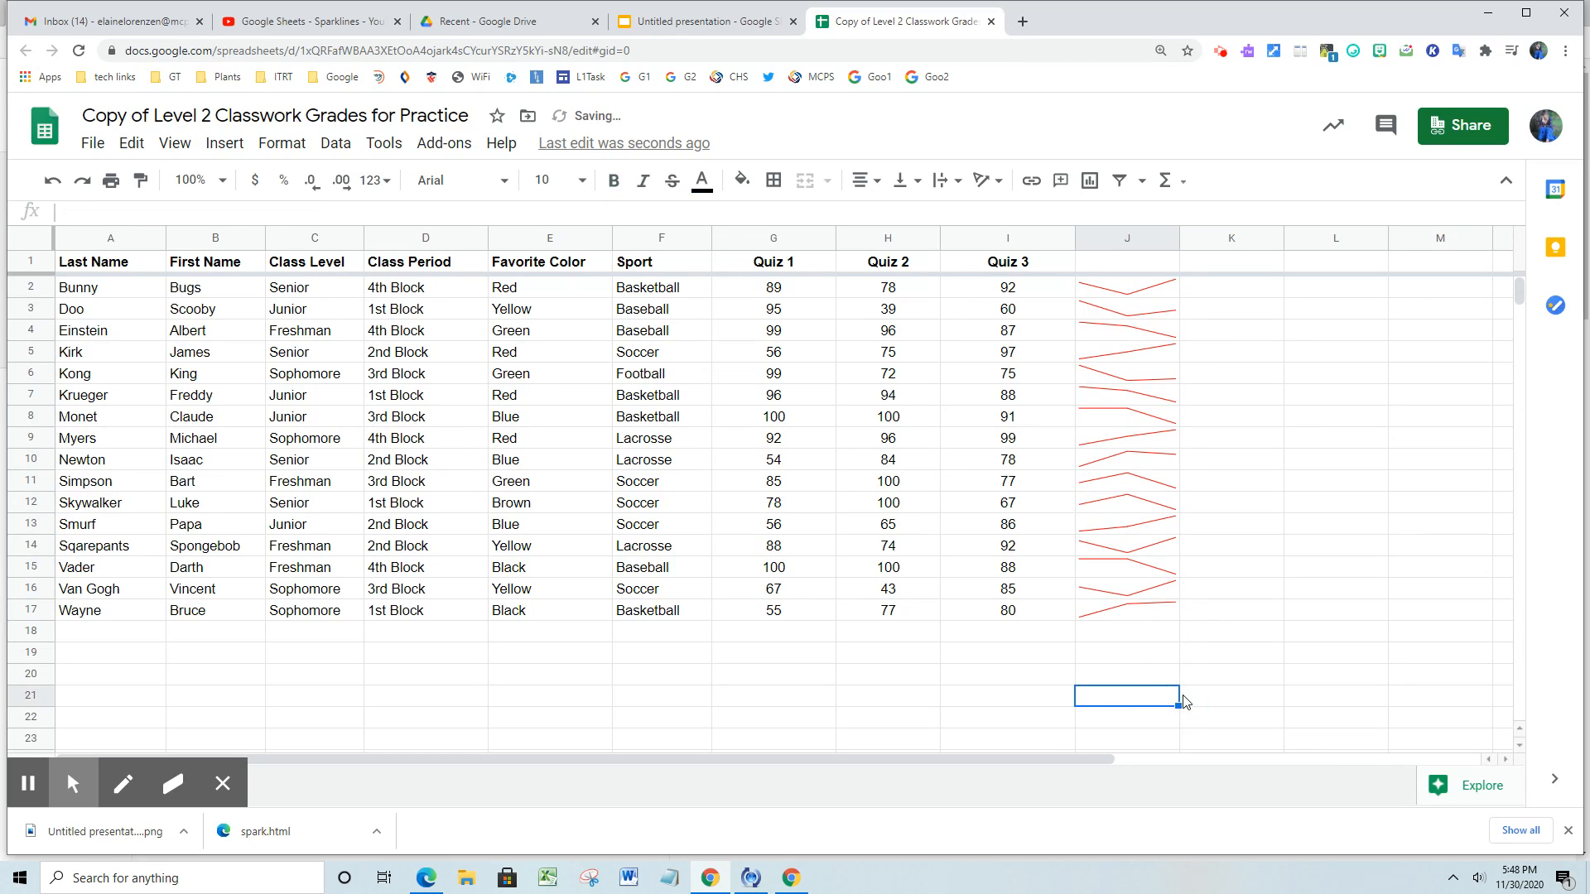
Add the bold header "Trend" in cell J1 above the sparklines.
click(1120, 262)
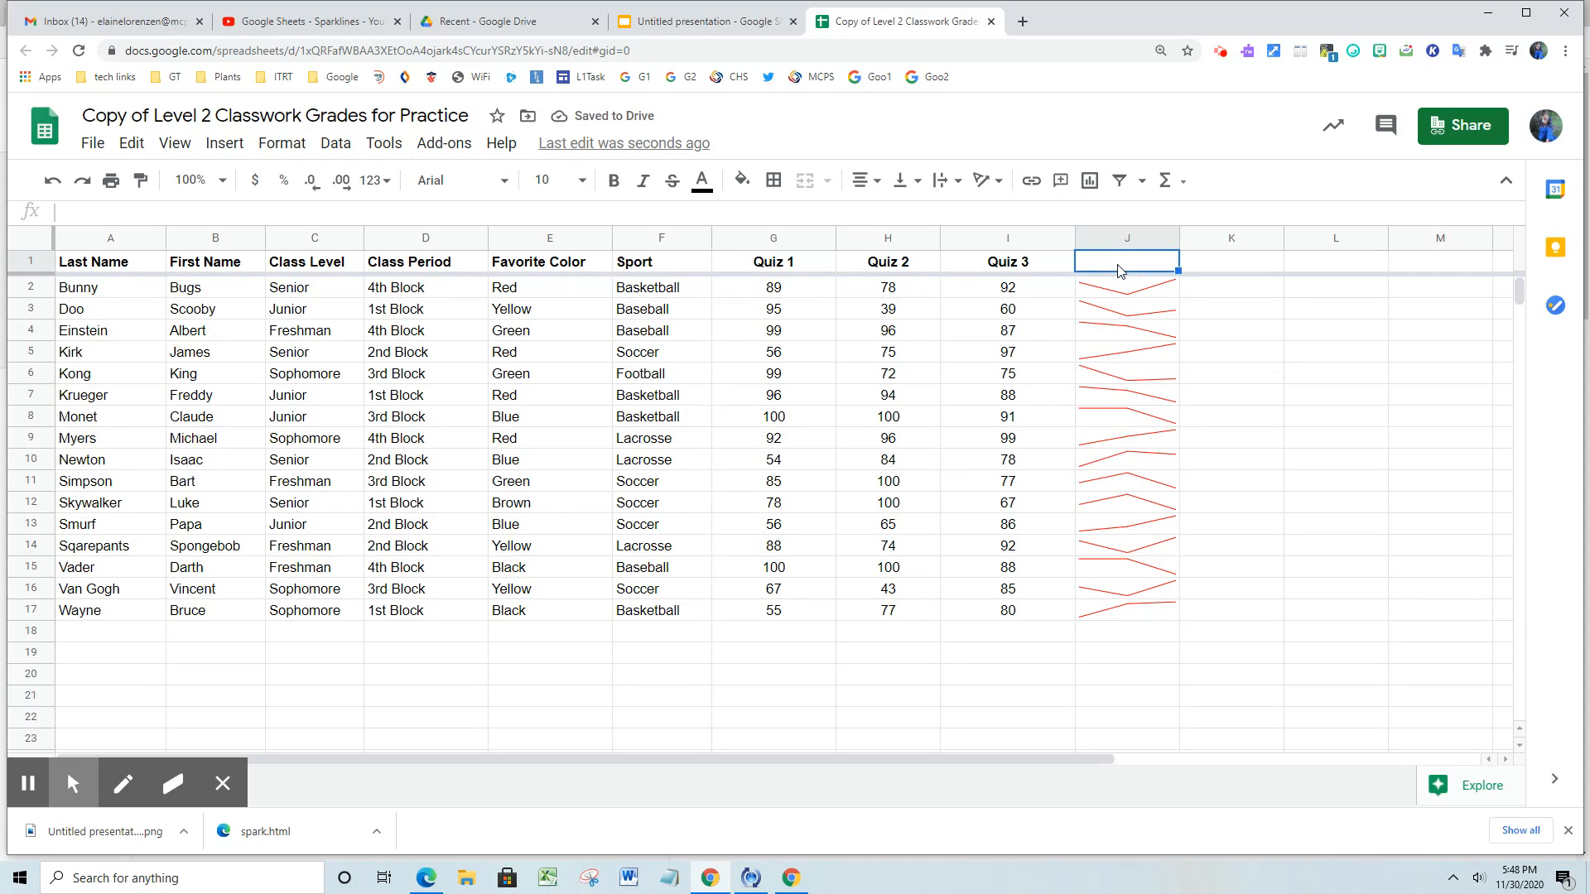
text(Trend)
double_click(1128, 261)
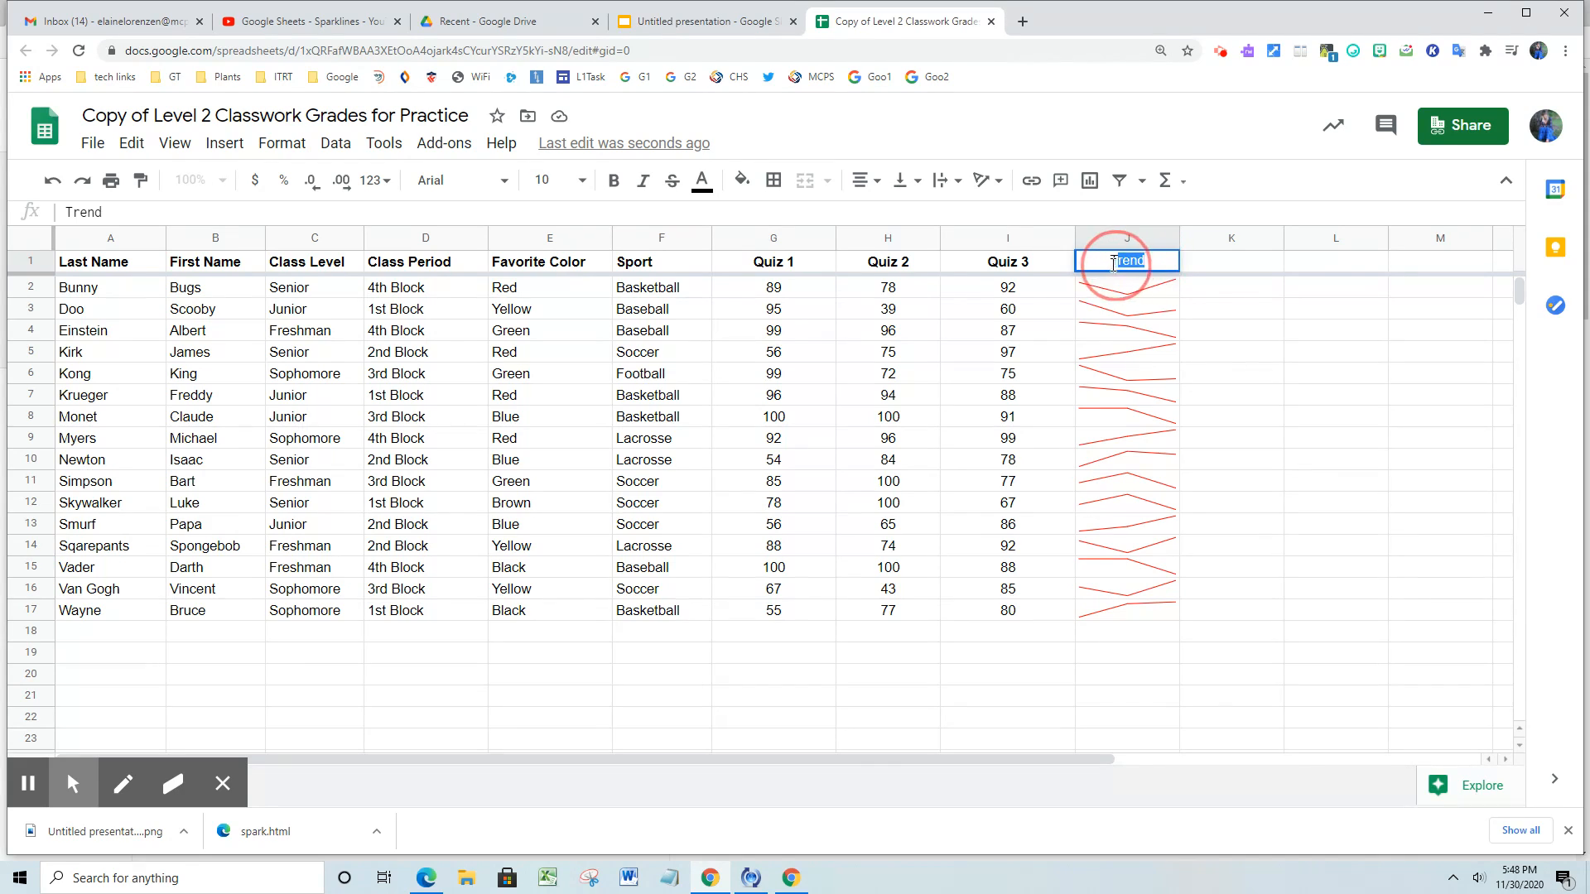
click(615, 187)
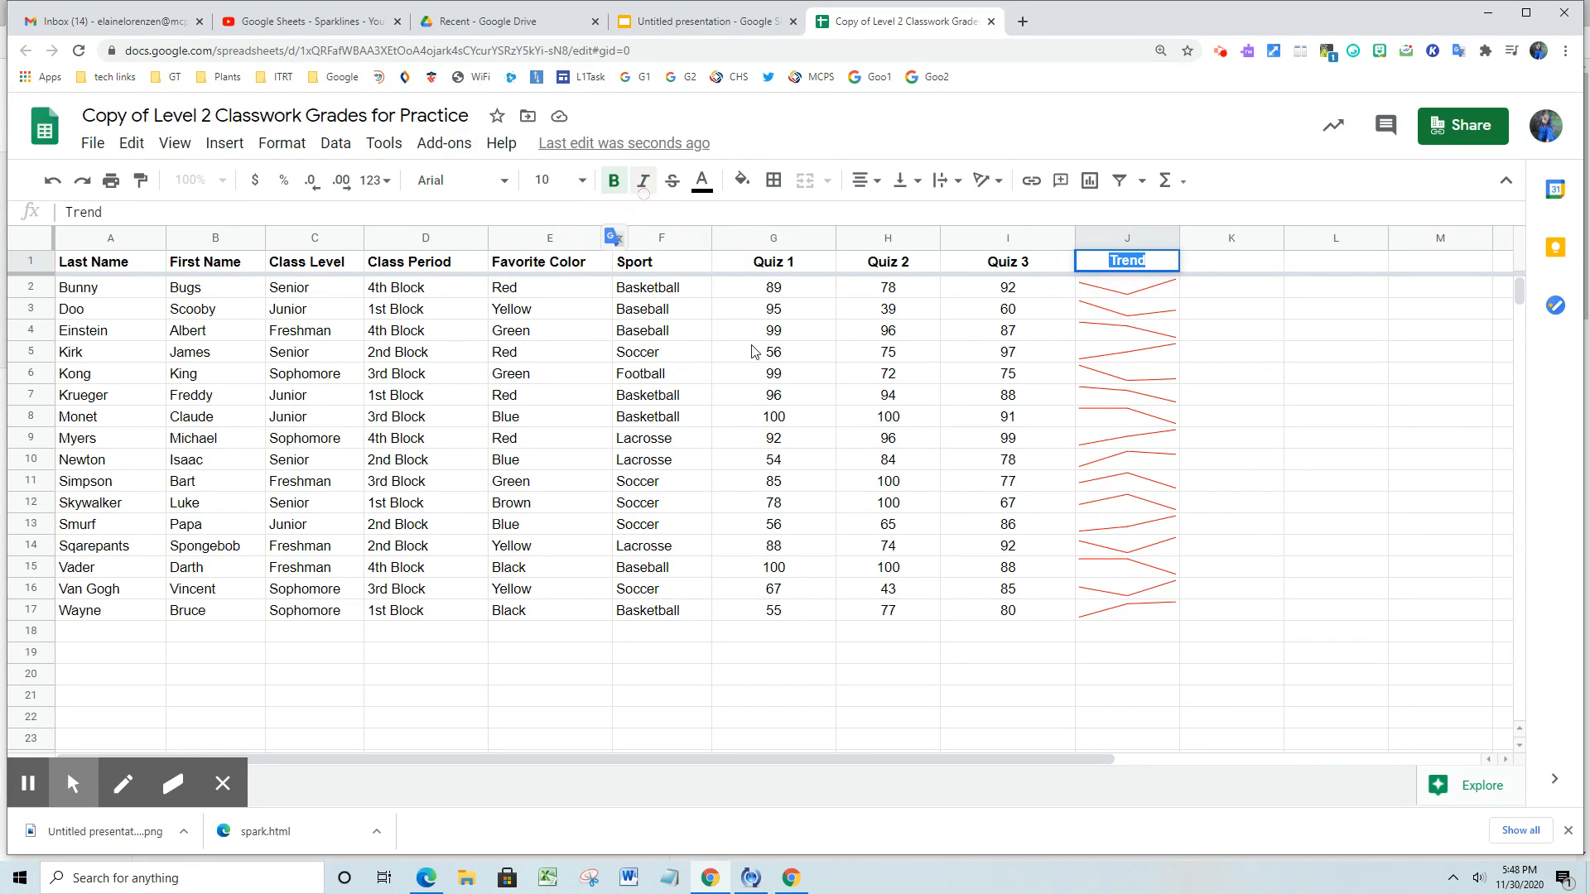
click(1205, 681)
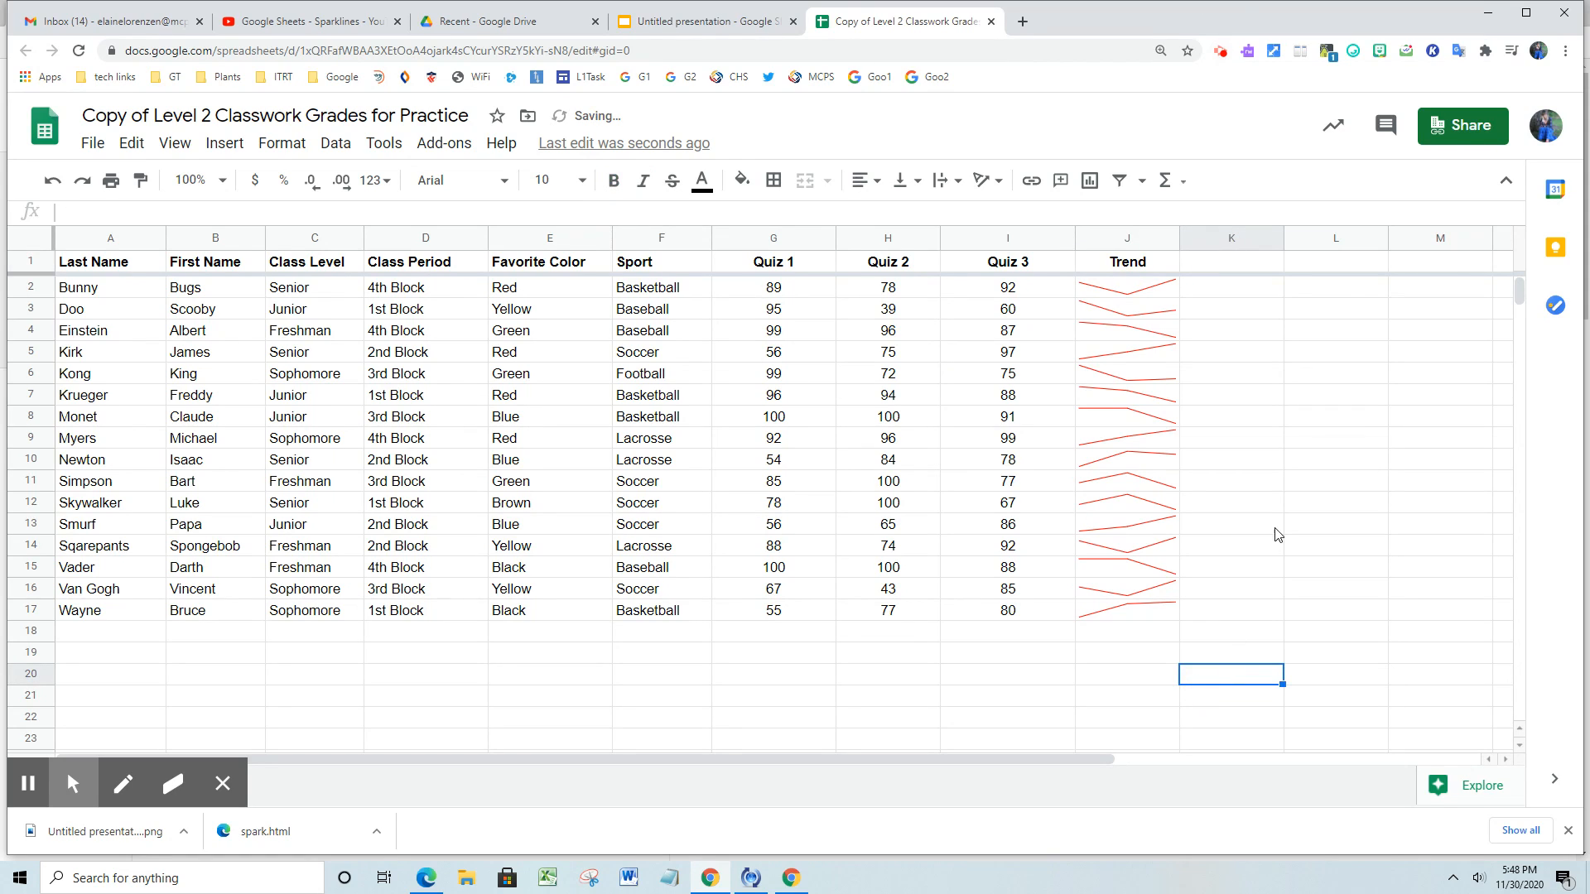
Open the online Google Sheets function list from the functions help link and filter it by "spark".
click(1184, 182)
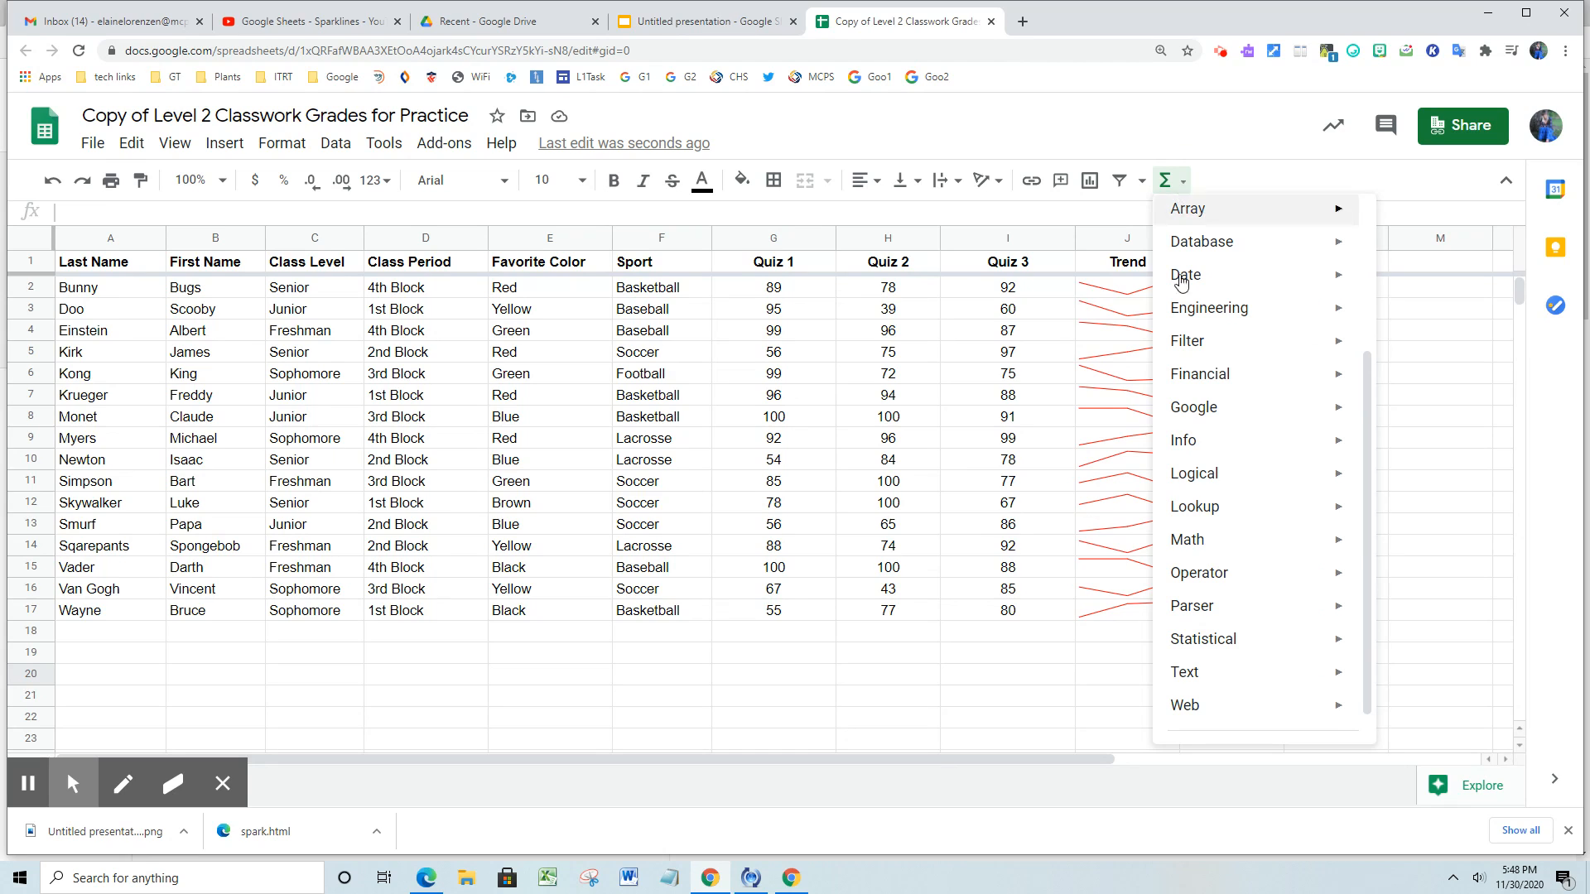
scroll(1231, 642, down, 1)
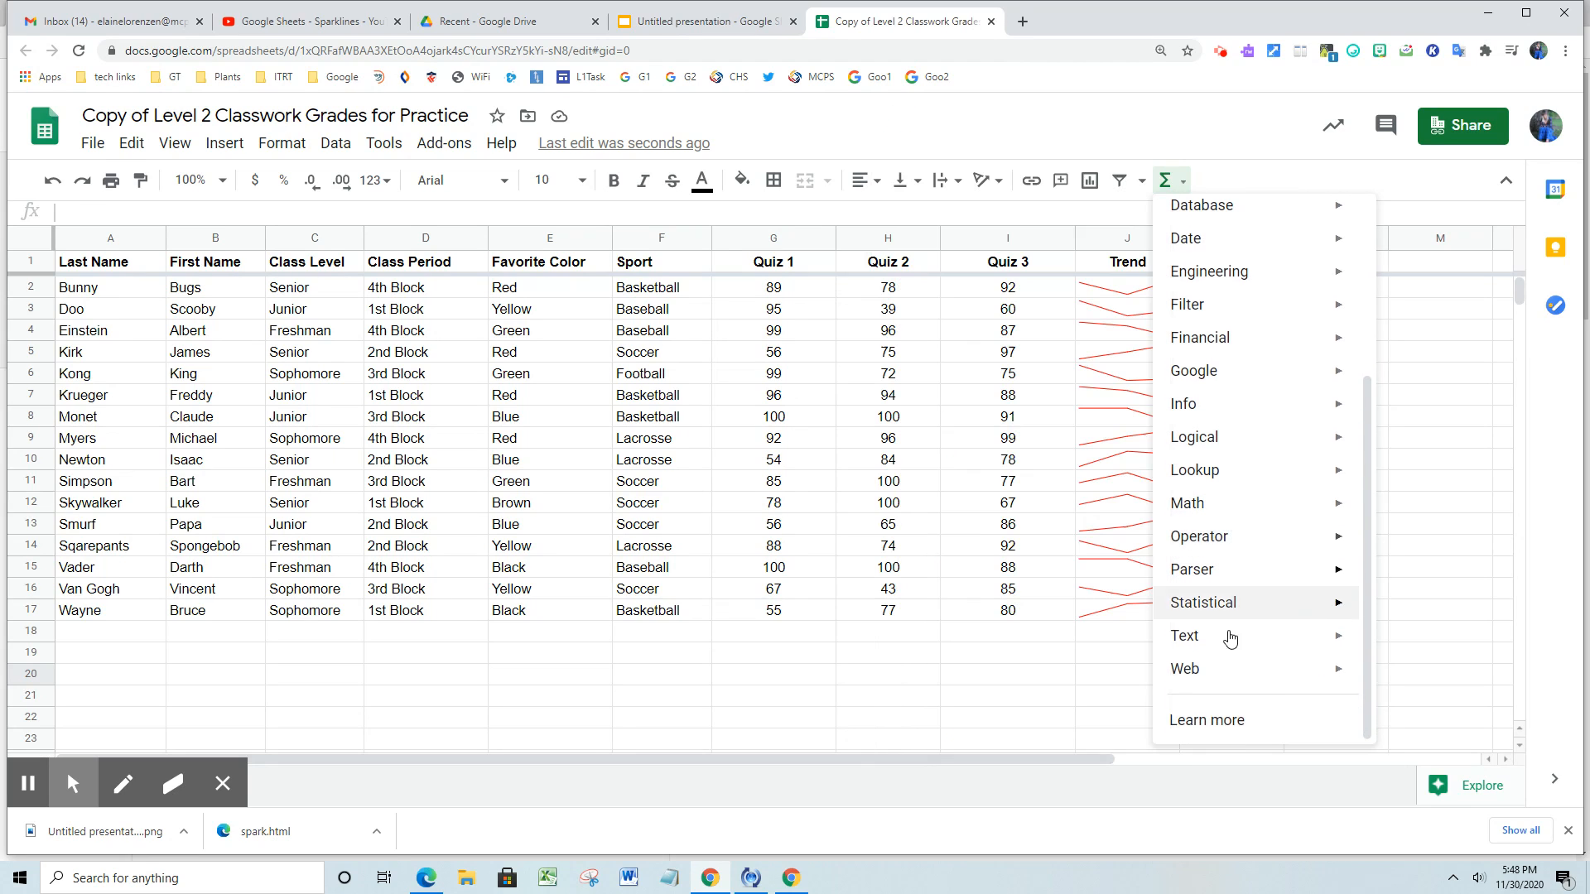
click(1215, 729)
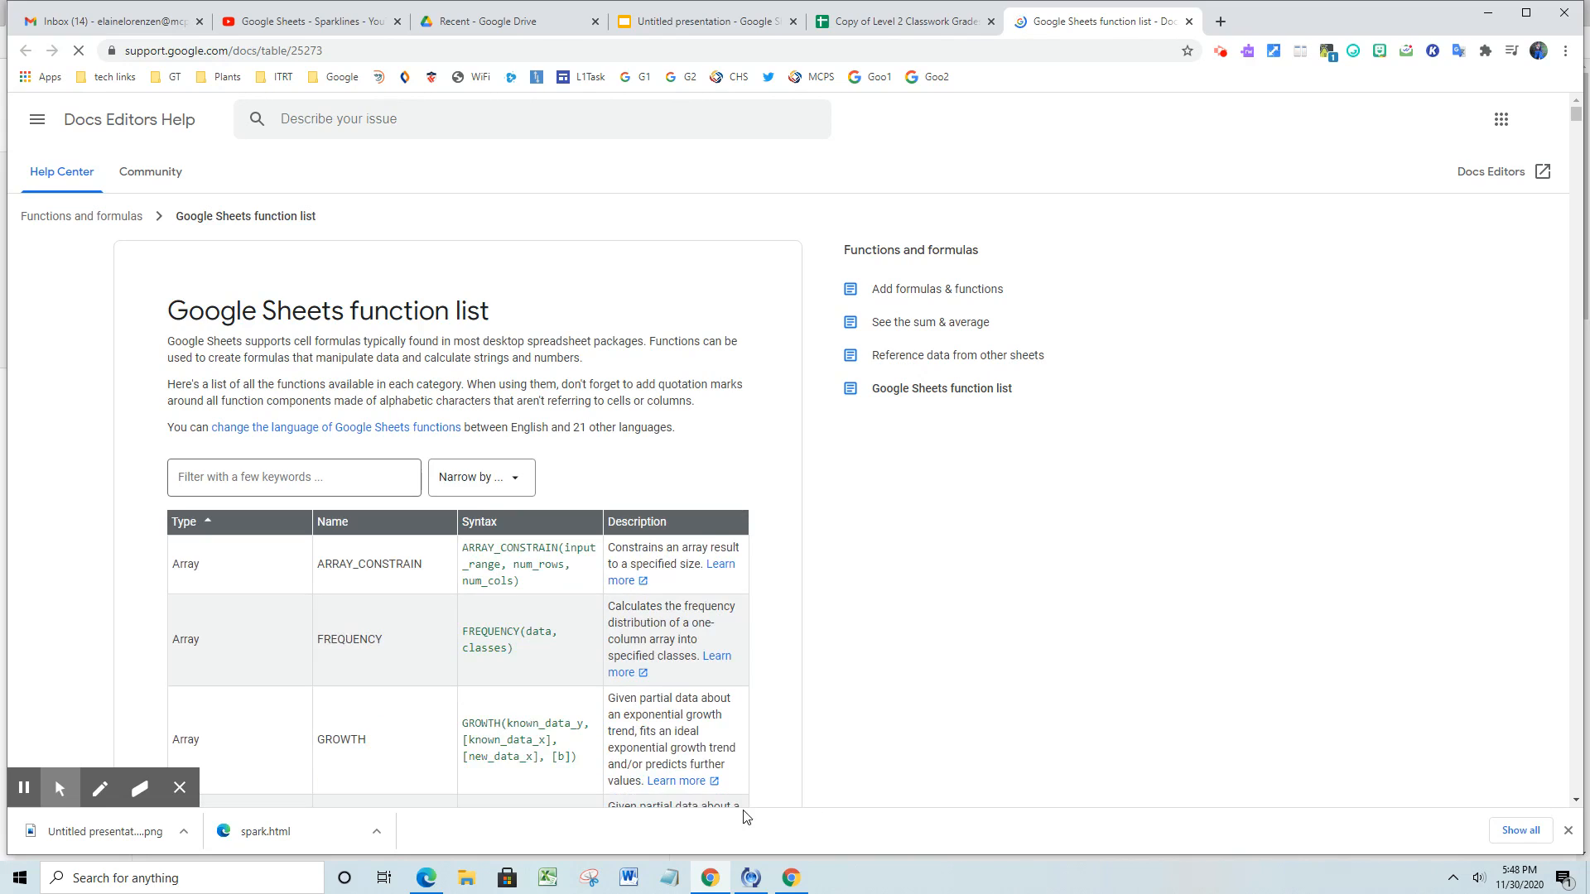
click(362, 481)
text(apa)
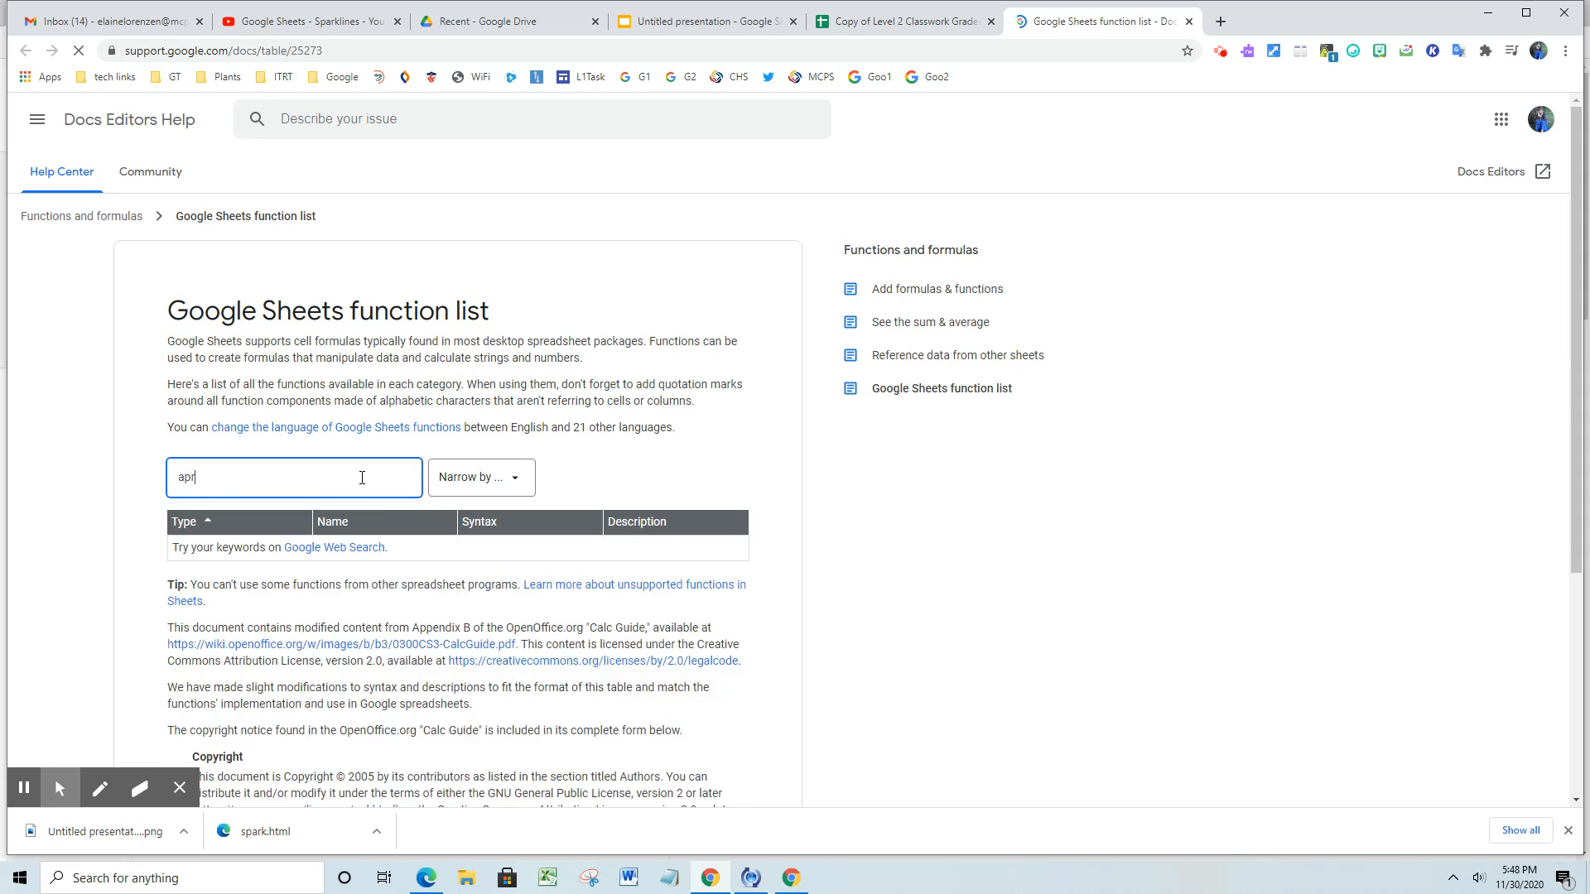
key(BackSpace)
key(BackSpace)
key(BackSpace)
text(spark)
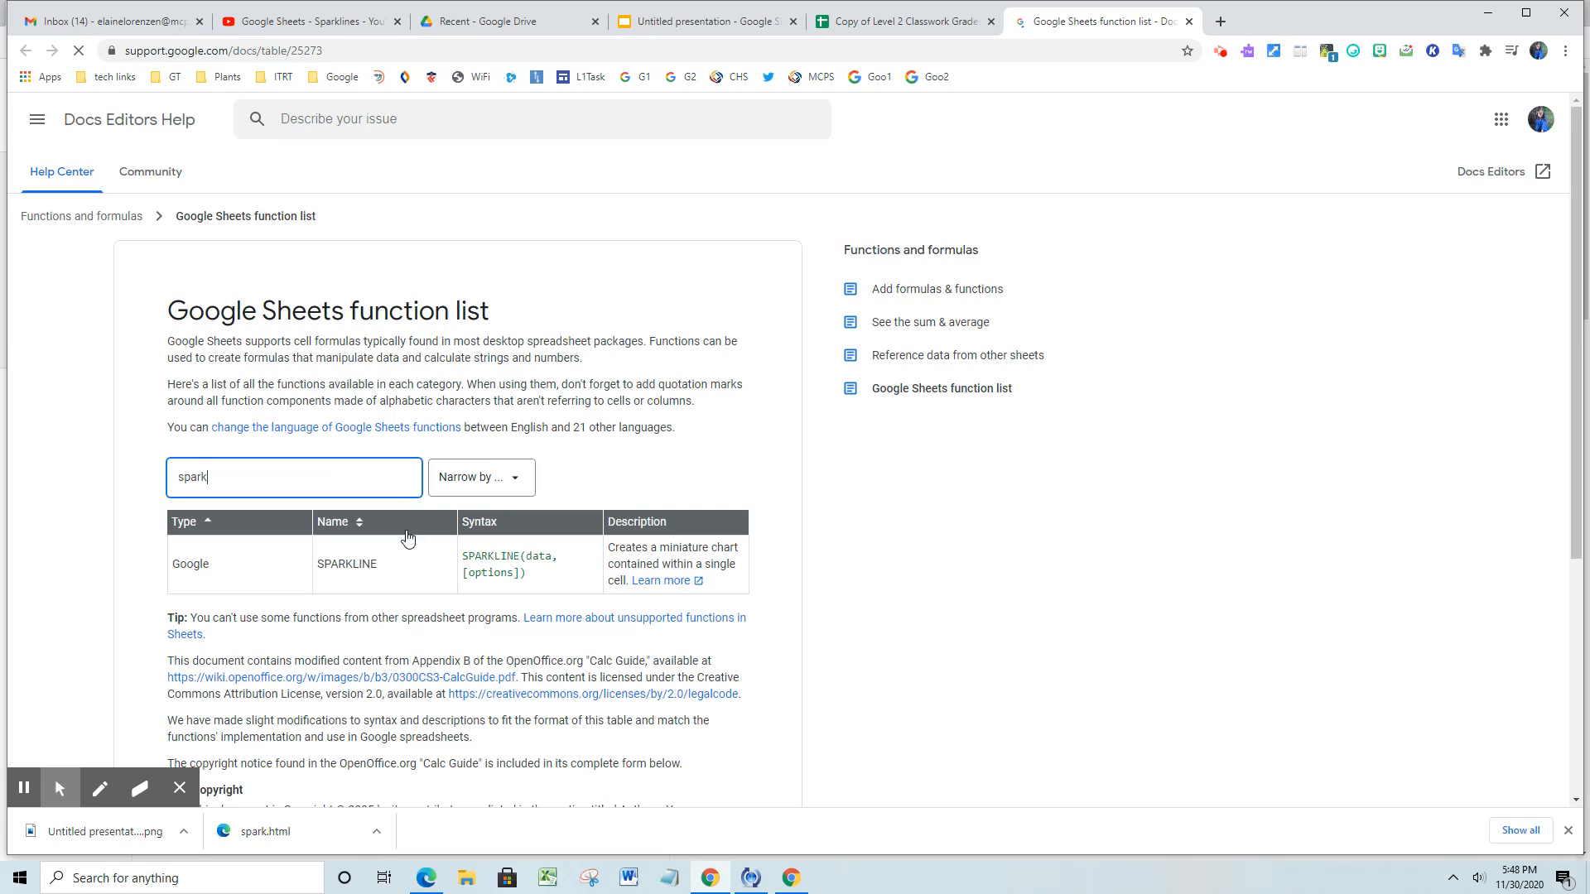
Open the SPARKLINE help article, review its sample usage, syntax and chart options, and return to the grades spreadsheet.
click(671, 586)
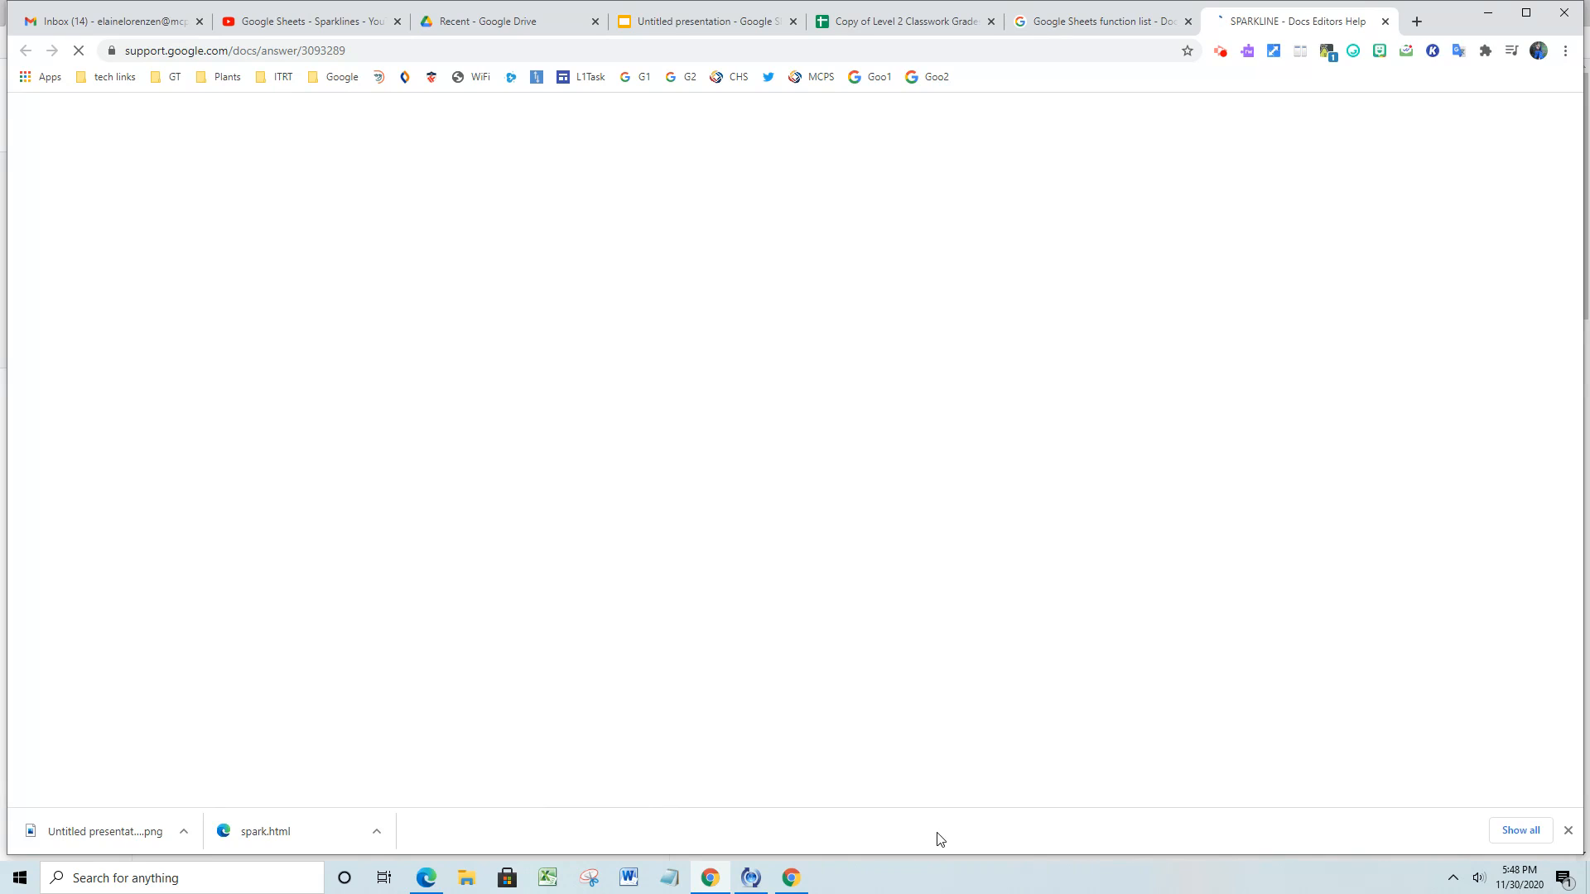
scroll(435, 627, down, 1)
scroll(435, 627, down, 9)
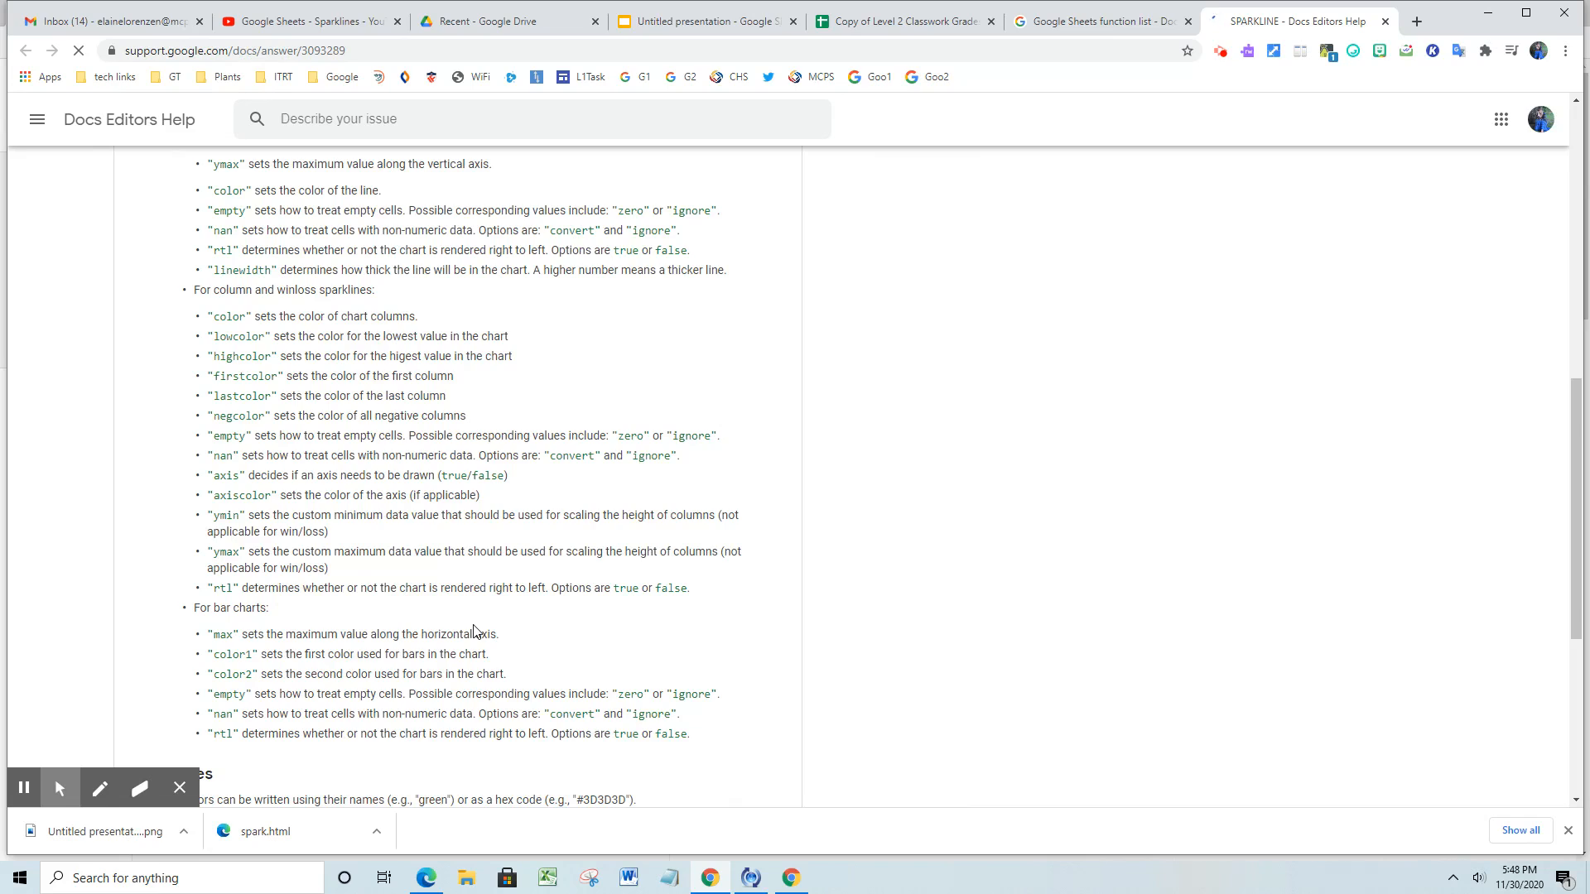
scroll(480, 633, up, 6)
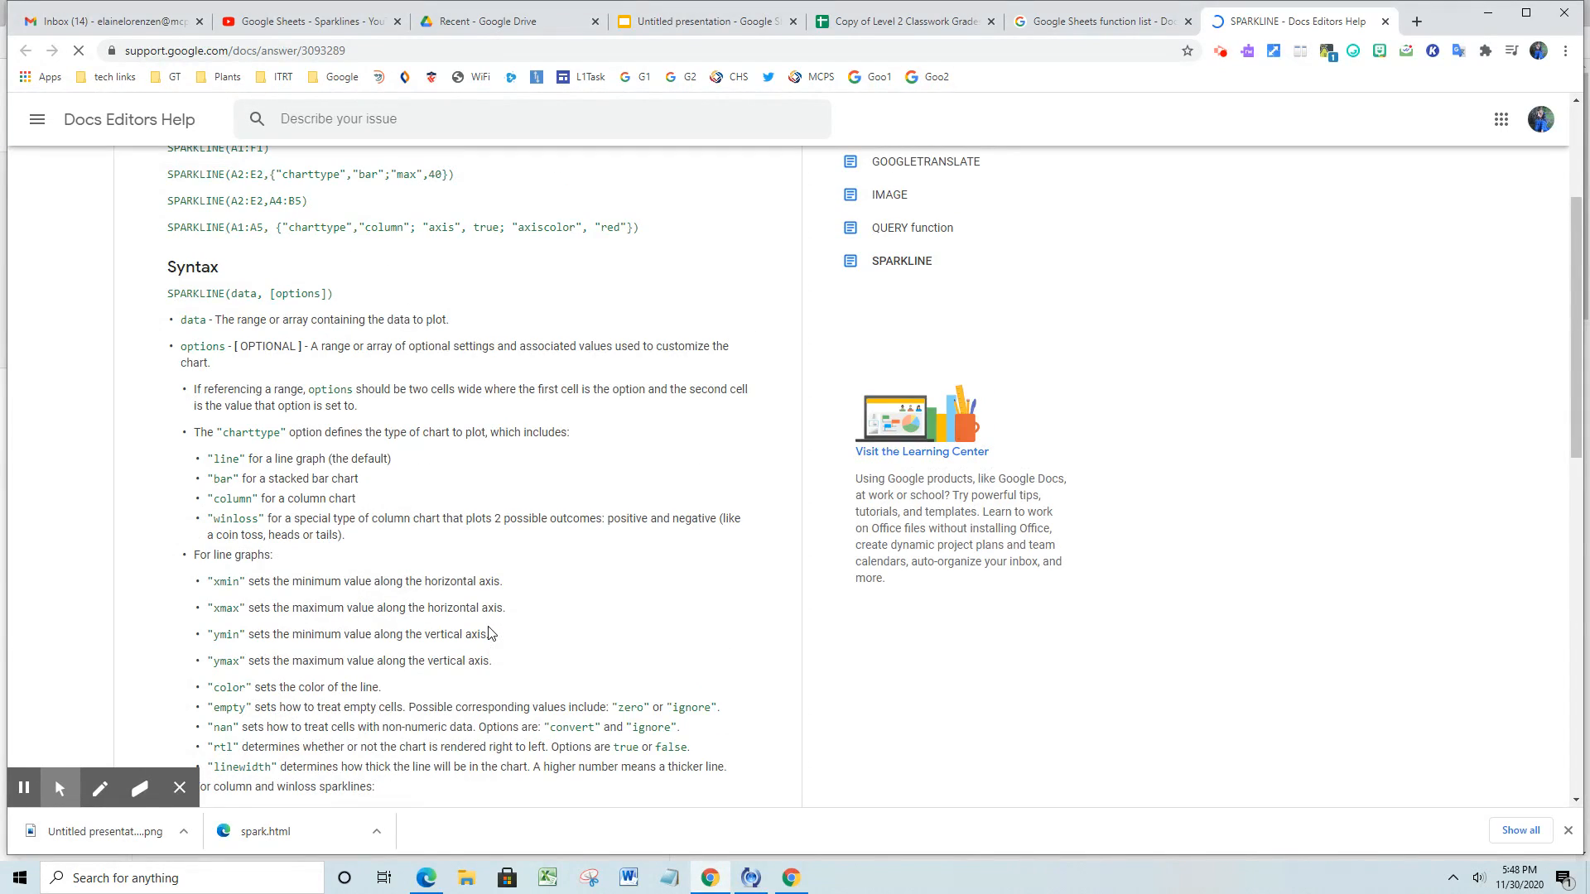
scroll(492, 635, up, 2)
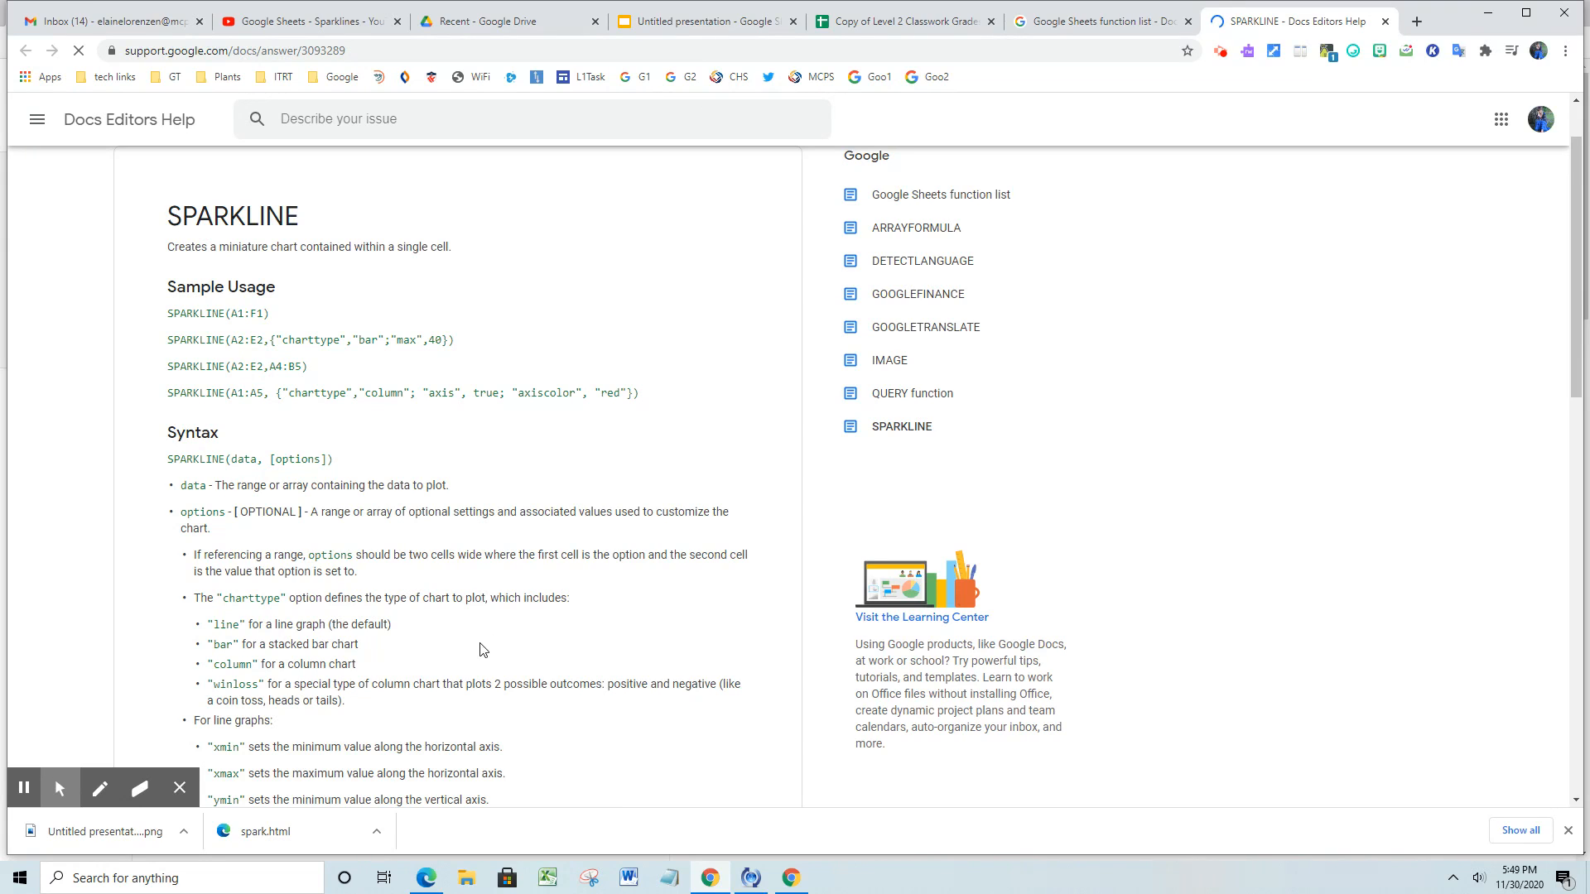
click(912, 22)
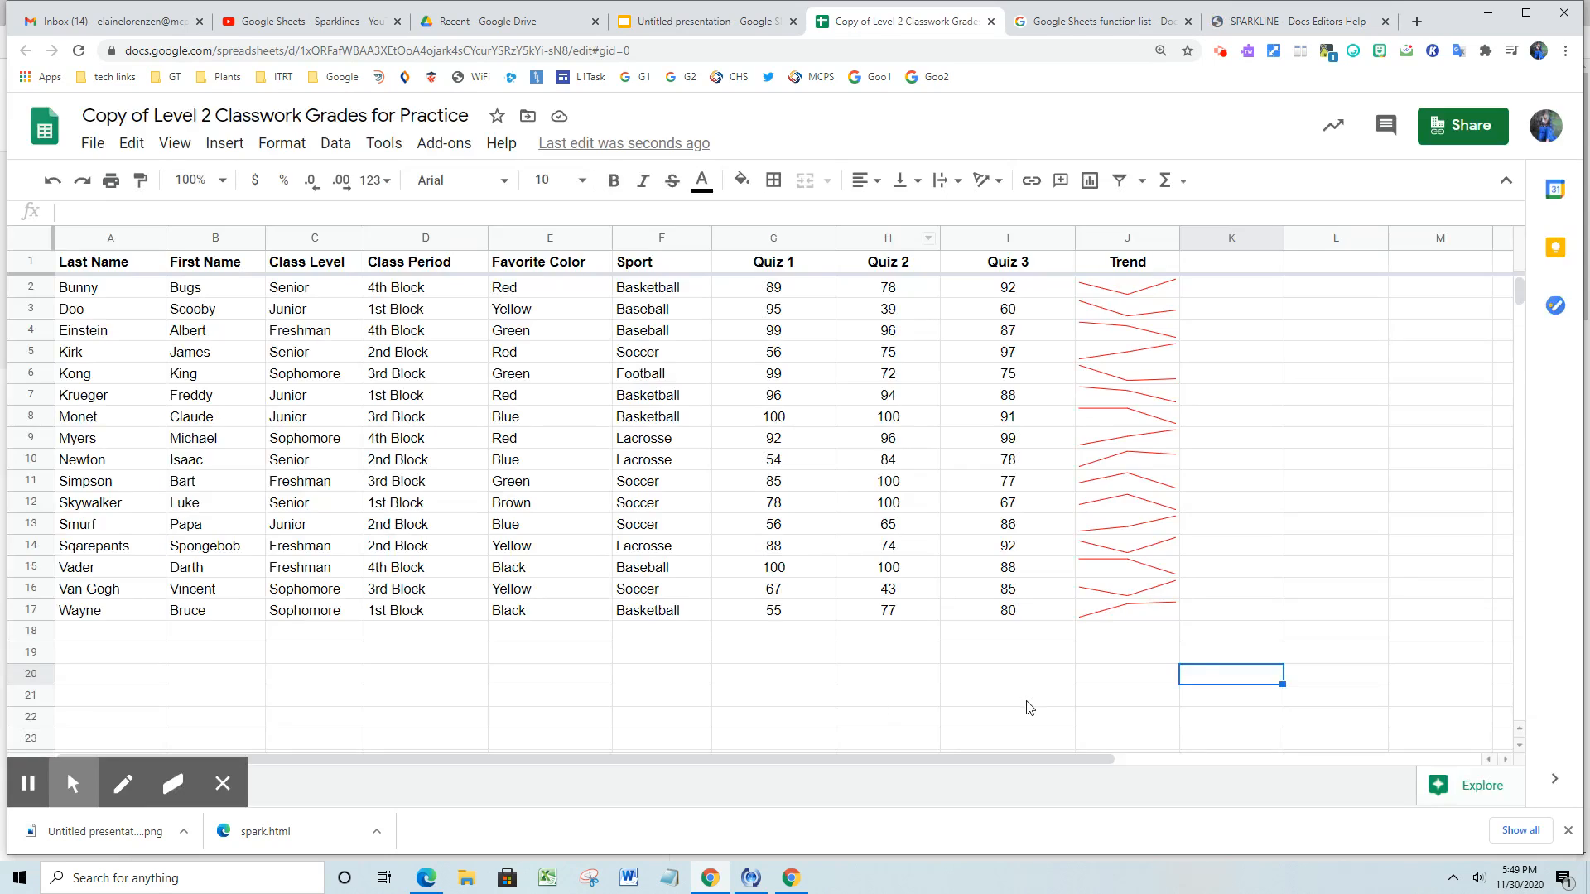